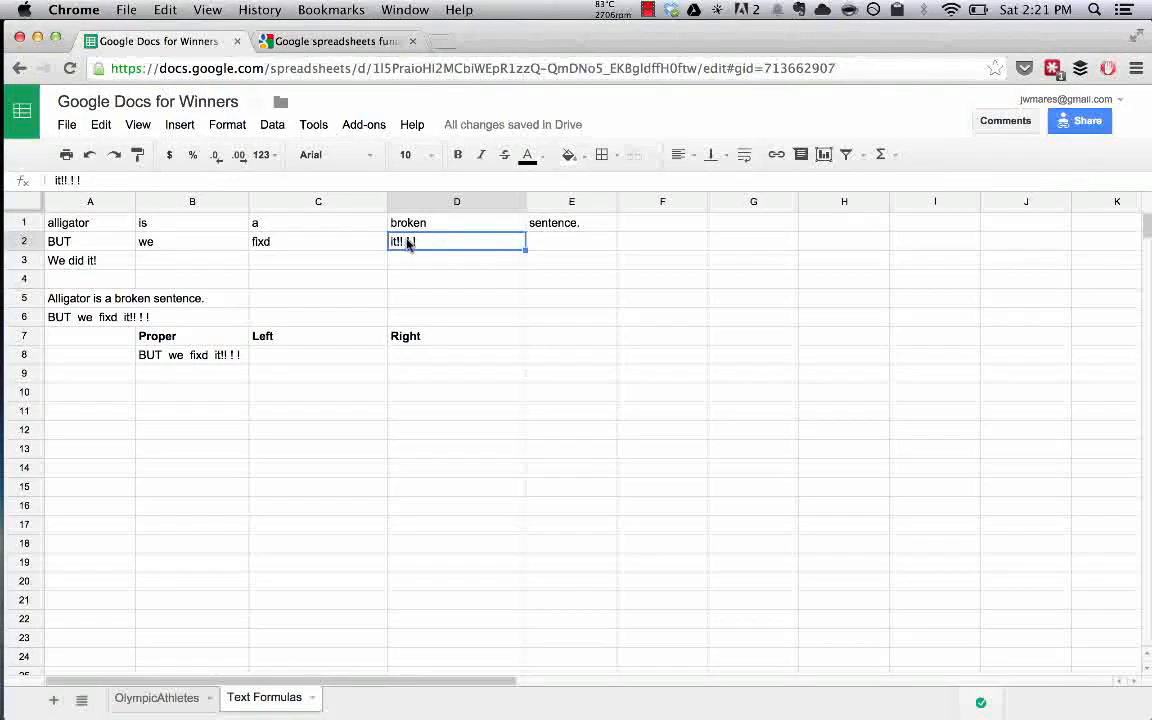
# Wrap $A$2 in PROPER inside B8's CONCATENATE formula so it reads 'But we fixd it!! ! !'.
pyautogui.click(91, 301)
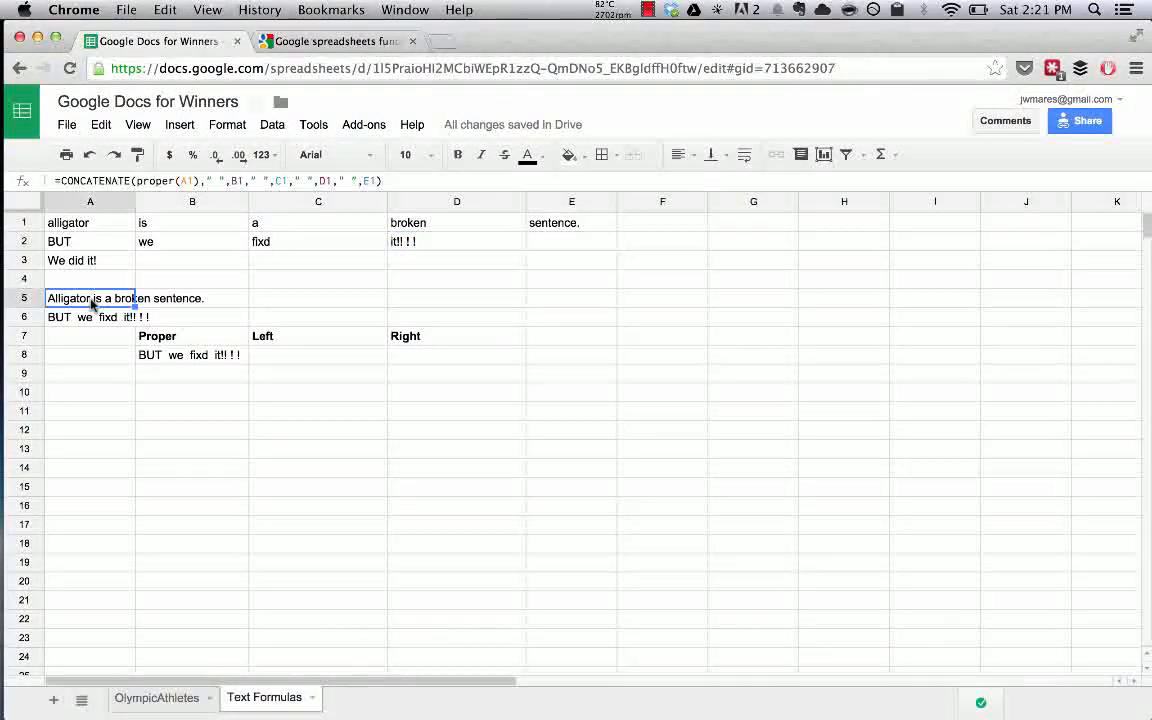
pyautogui.click(200, 356)
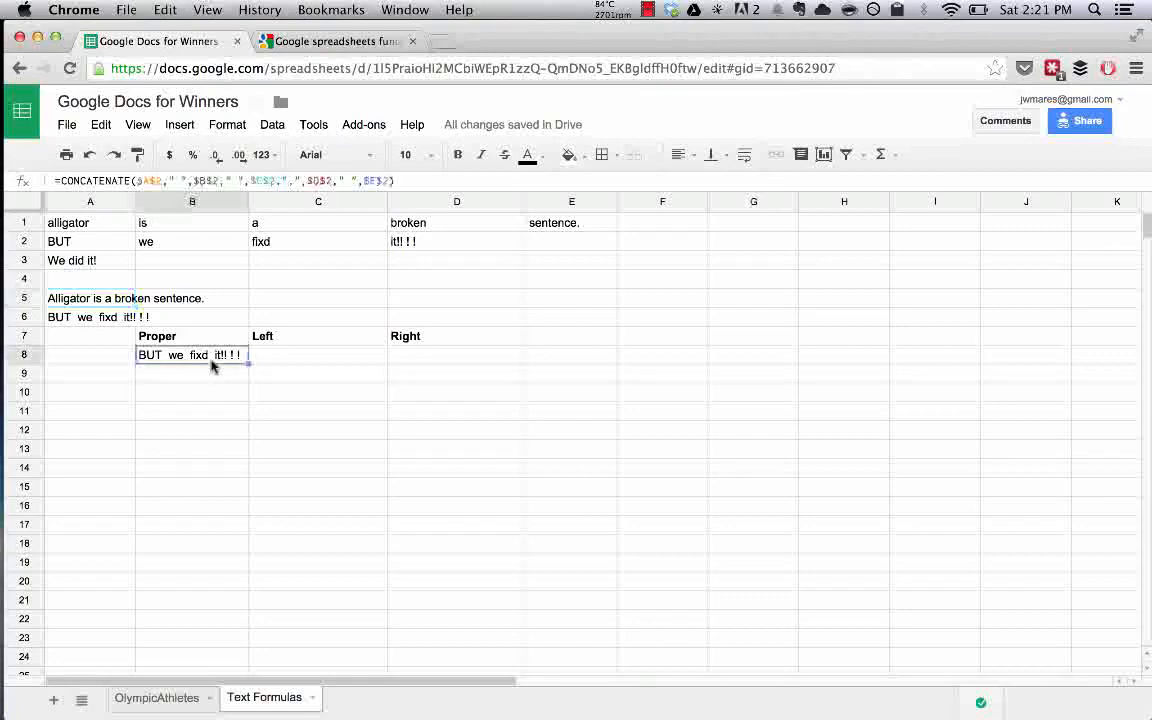
pyautogui.click(135, 181)
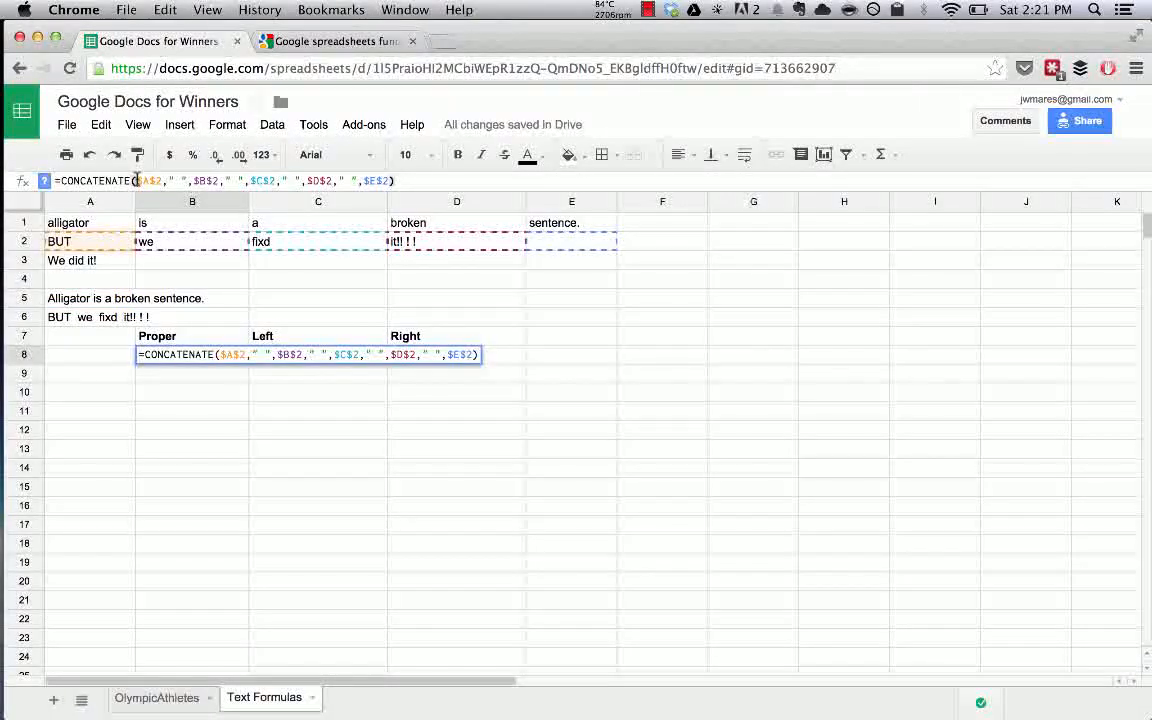
pyautogui.write('proper(')
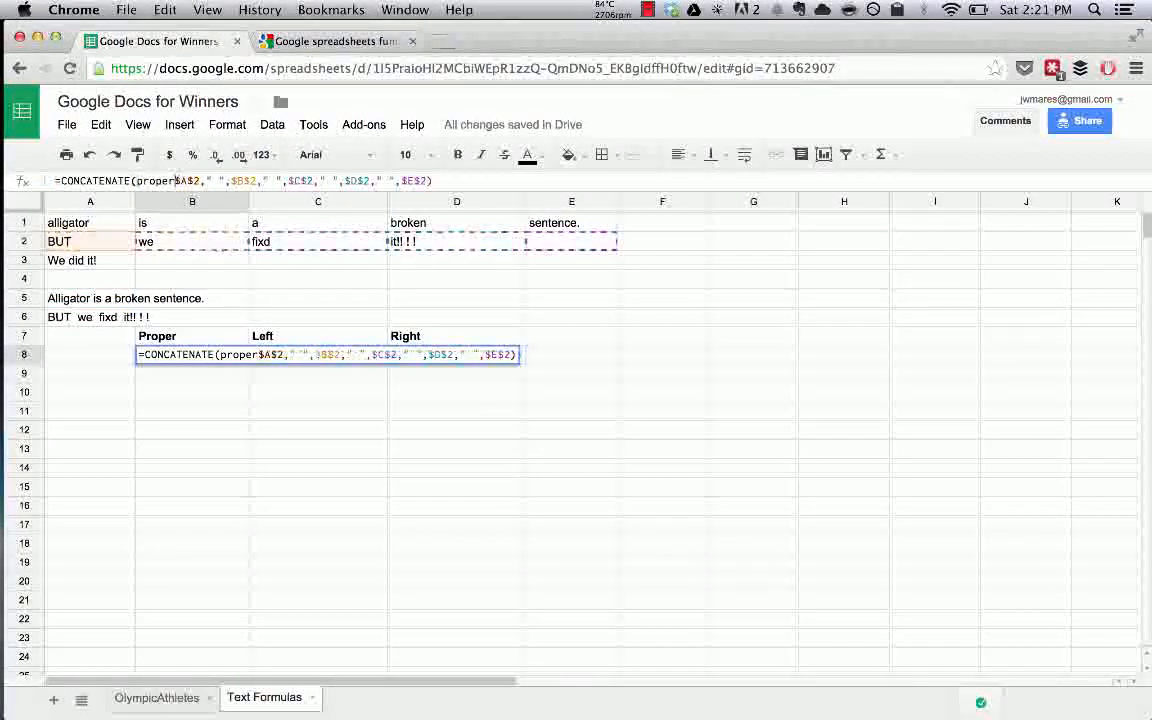
pyautogui.write(')')
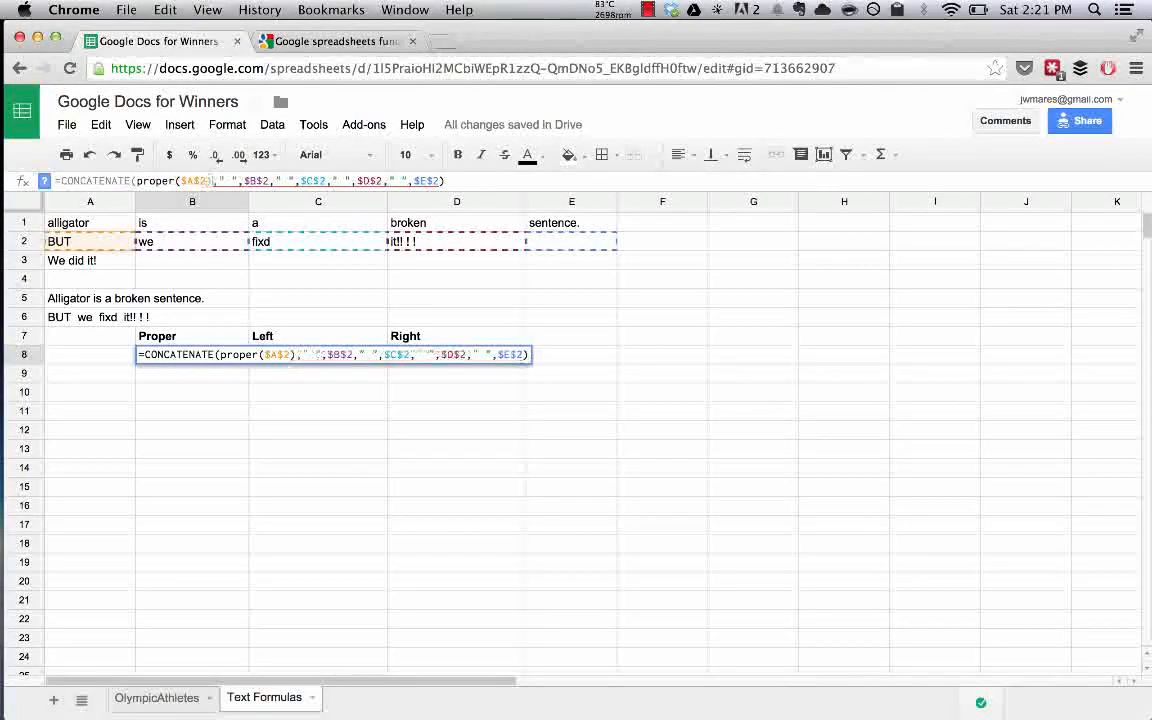
pyautogui.press('Return')
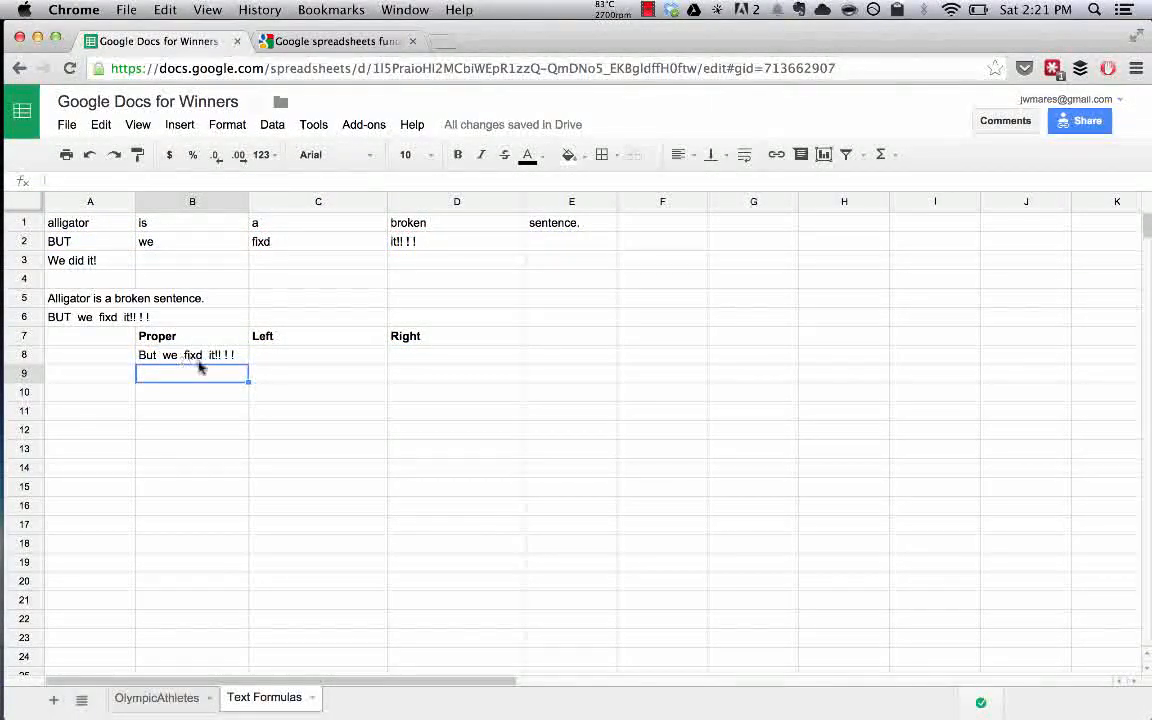
pyautogui.click(190, 358)
# Start an =B8 formula in C8 and bring up the Sheets function reference.
pyautogui.click(291, 357)
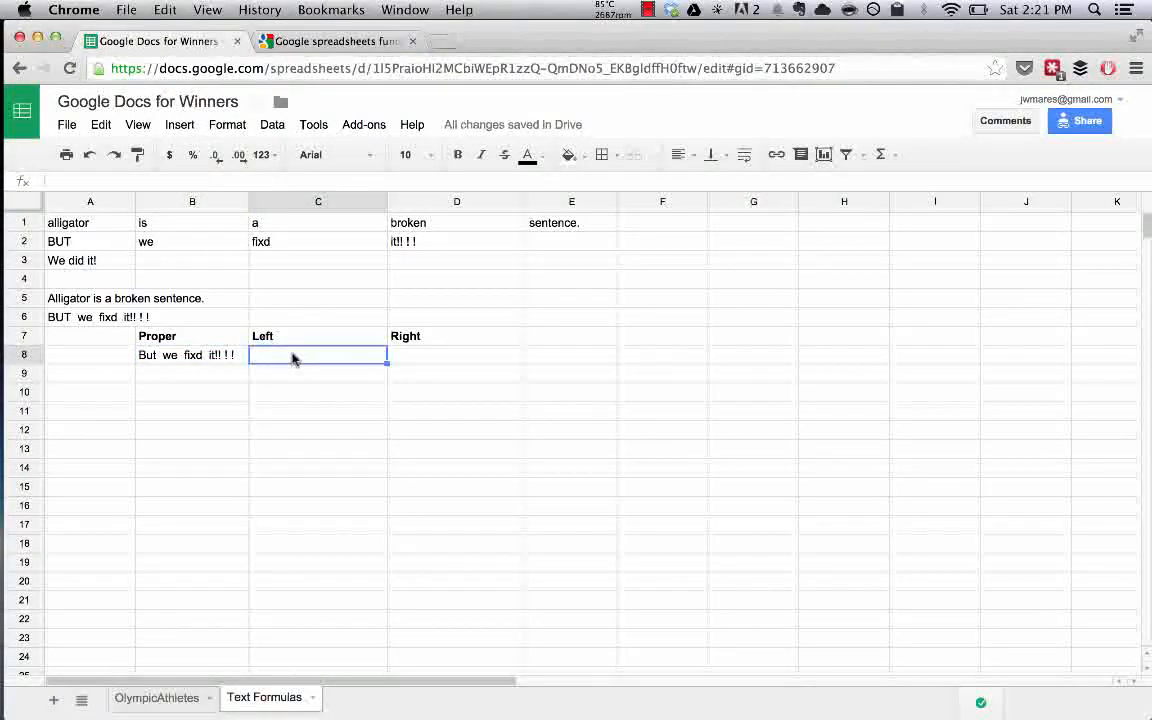
pyautogui.write('=')
pyautogui.click(172, 358)
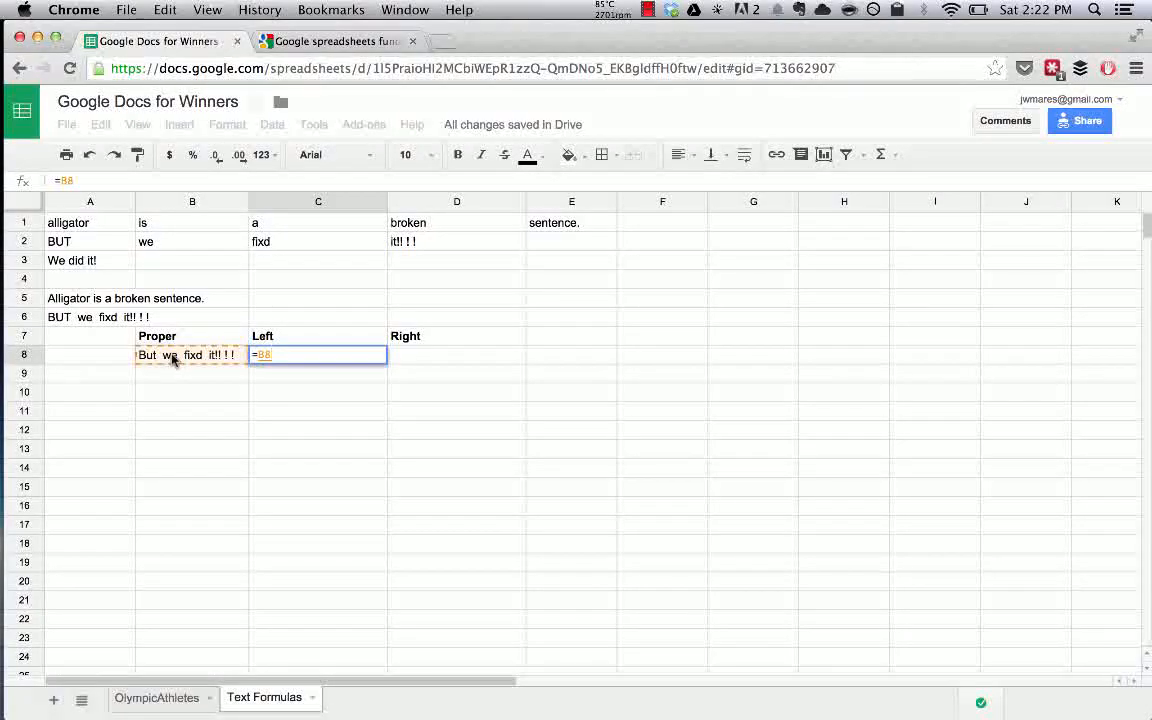
pyautogui.hotkey('ctrl', 'Tab')
pyautogui.scroll(-1, 400, 300)
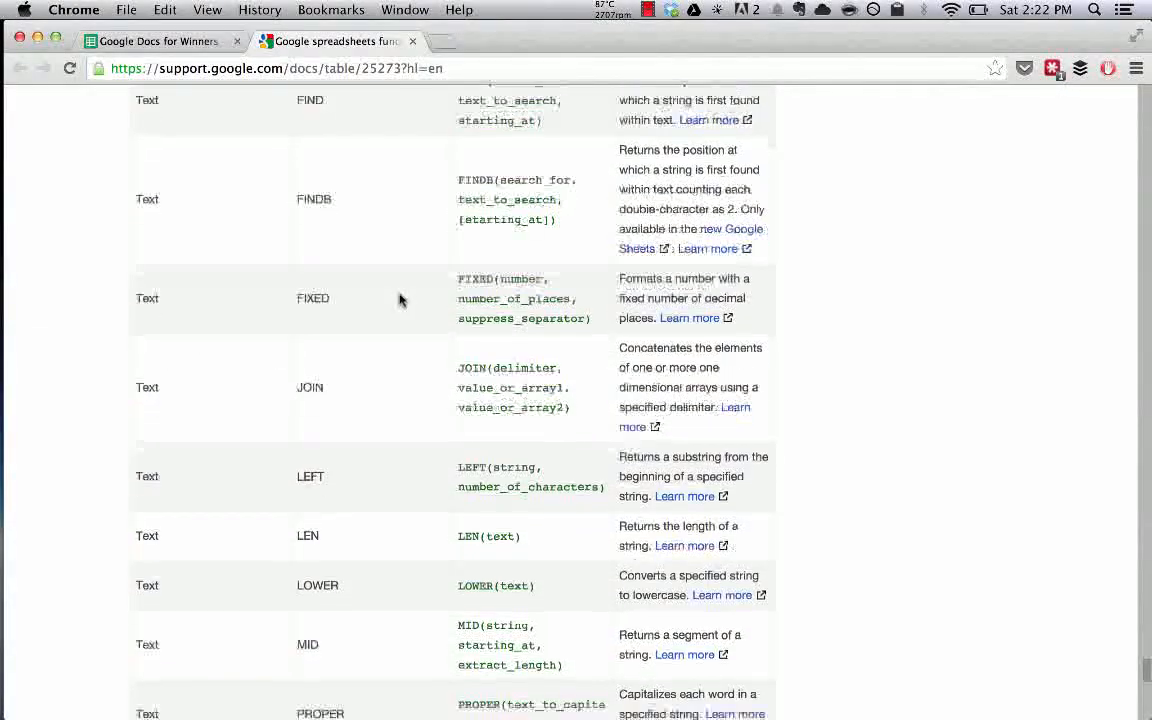
pyautogui.scroll(-3, 400, 300)
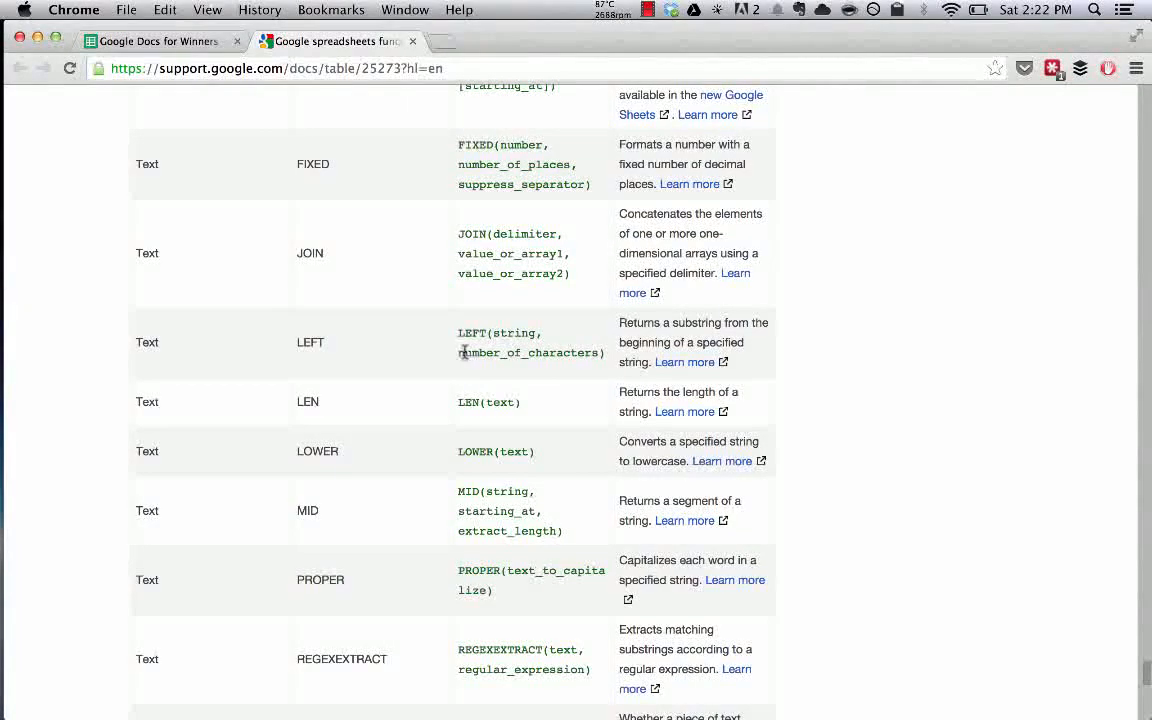
pyautogui.hotkey('ctrl', 'Tab')
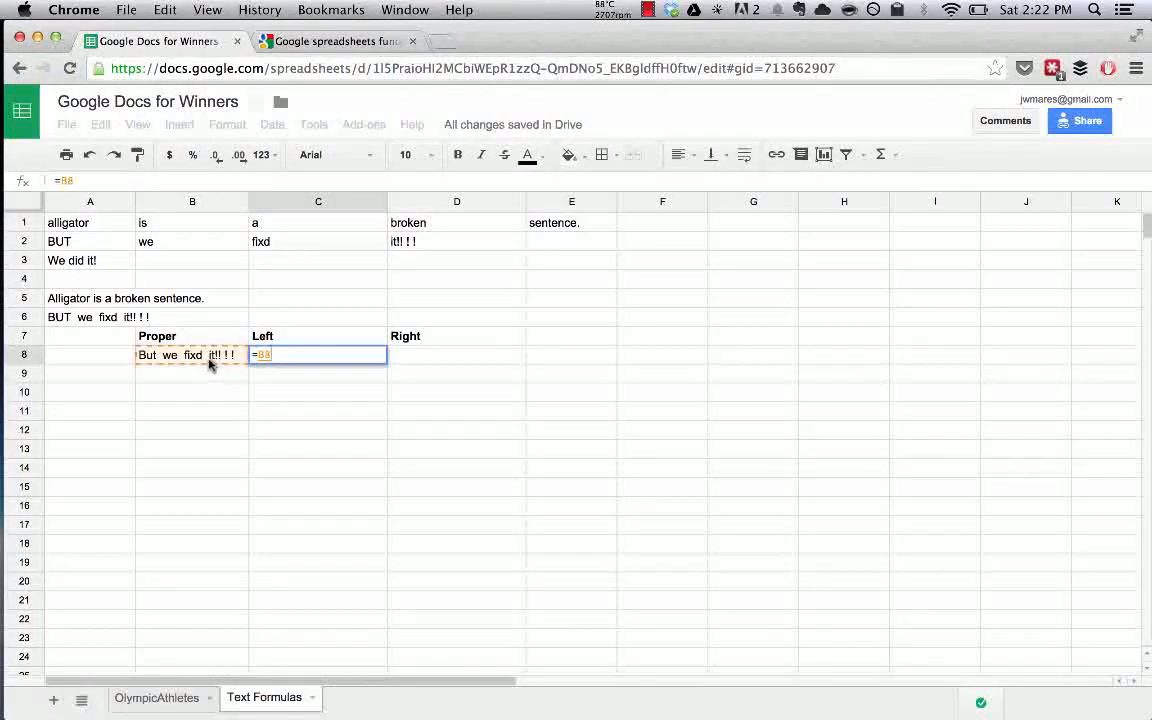
# Discard the unfinished entry and enter =LEFT(B8,14) in C8, showing 'But we fixd'.
pyautogui.press('Escape')
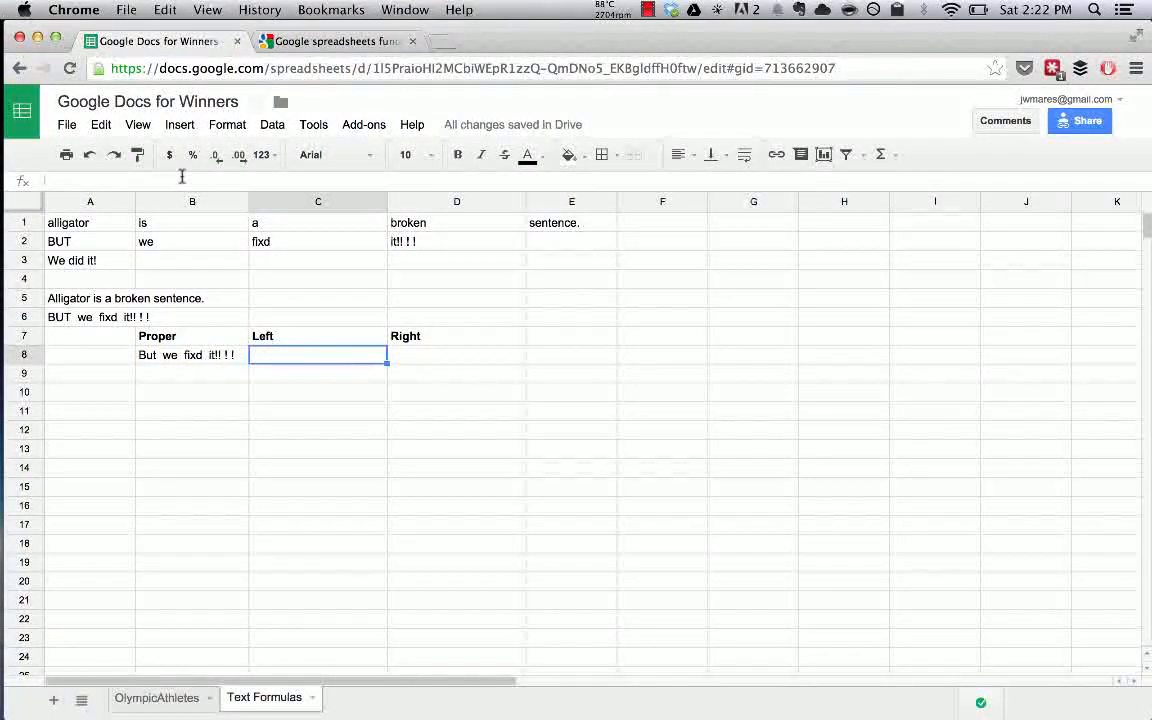
pyautogui.click(198, 354)
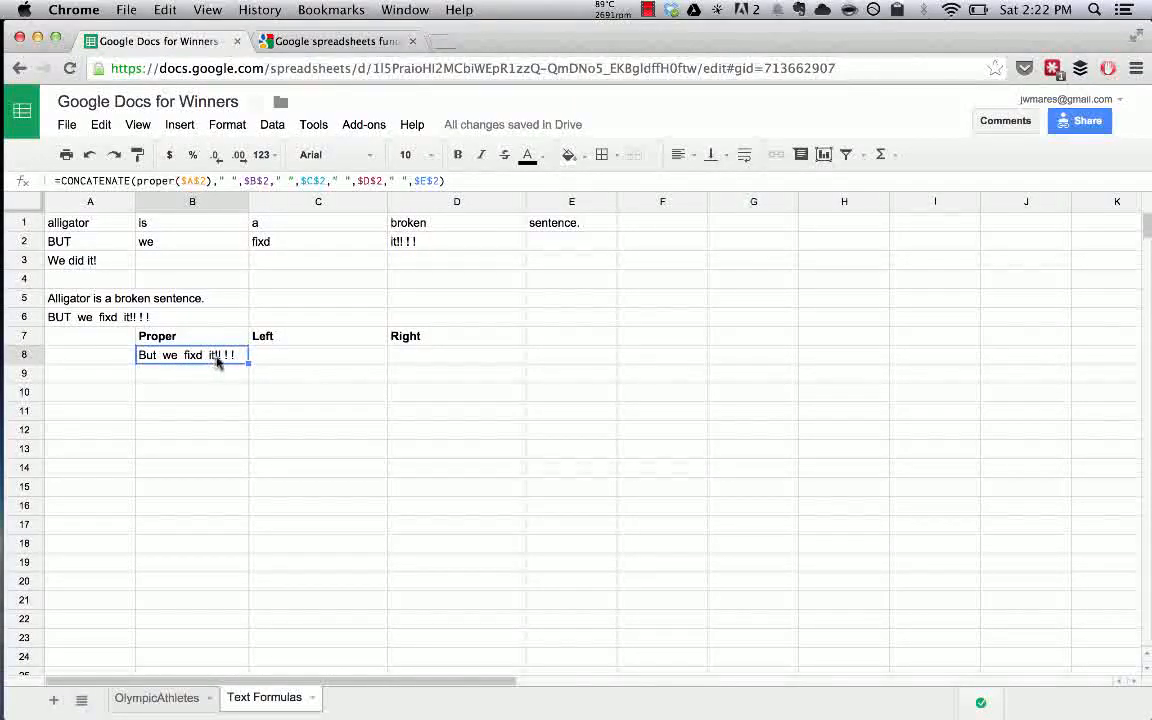
pyautogui.click(285, 363)
pyautogui.write('=')
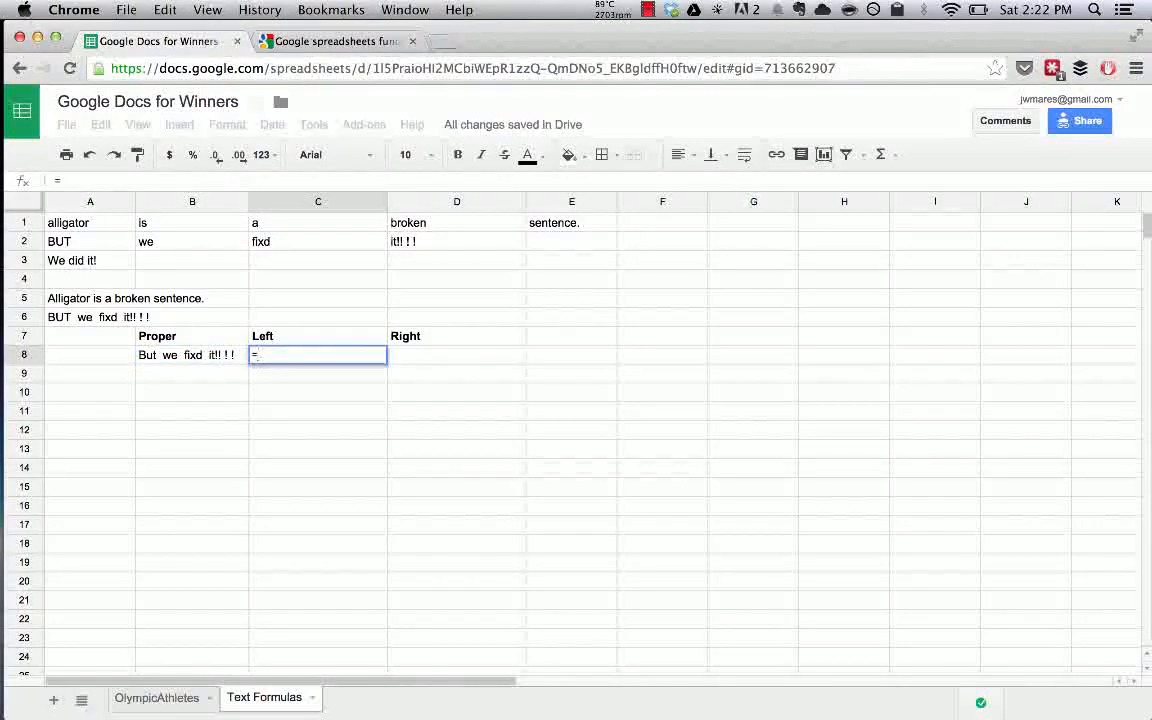
pyautogui.write('Left')
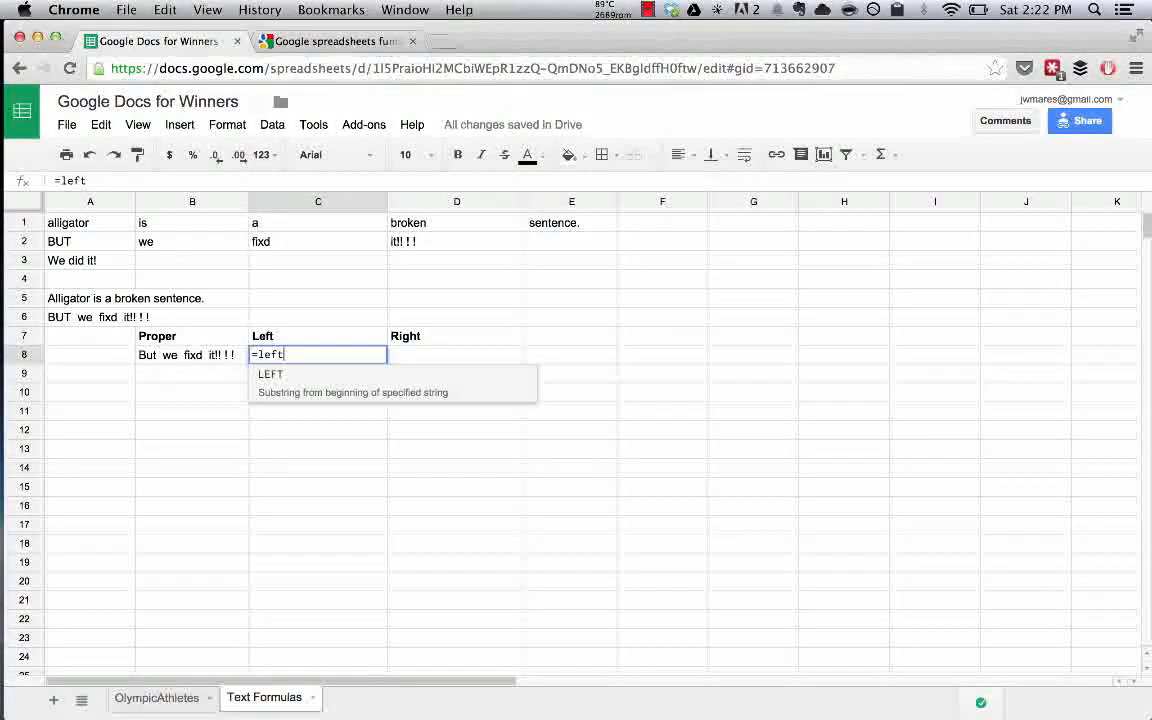
pyautogui.press('Tab')
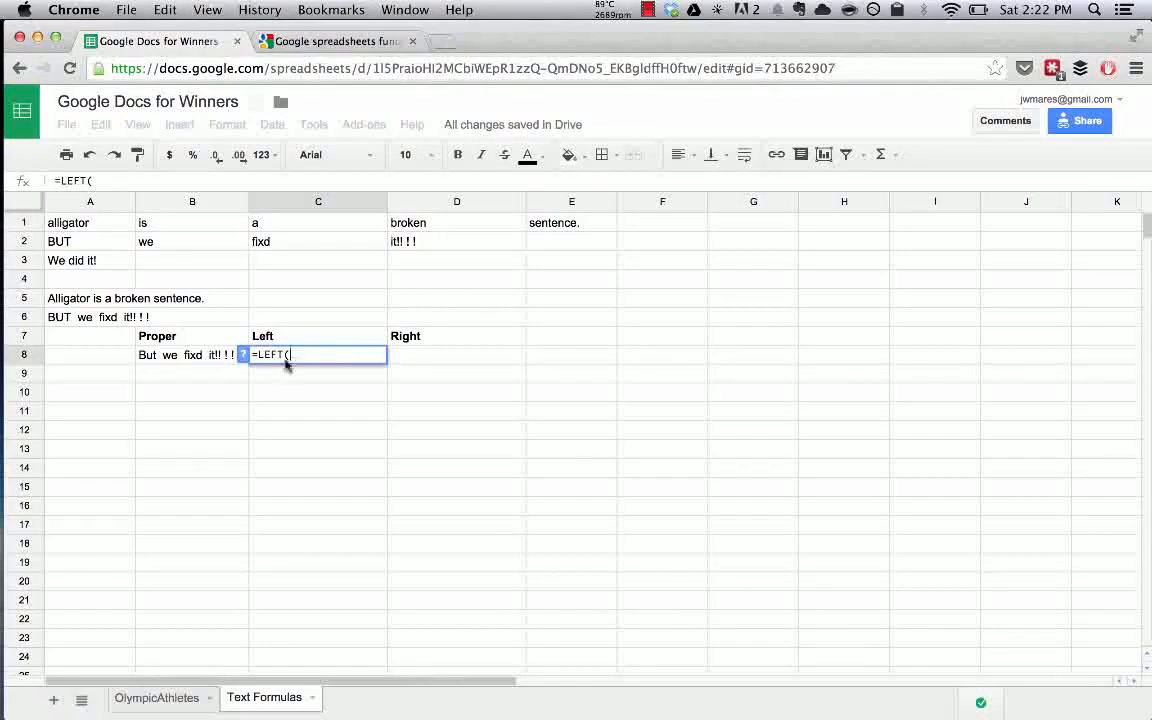
pyautogui.click(200, 356)
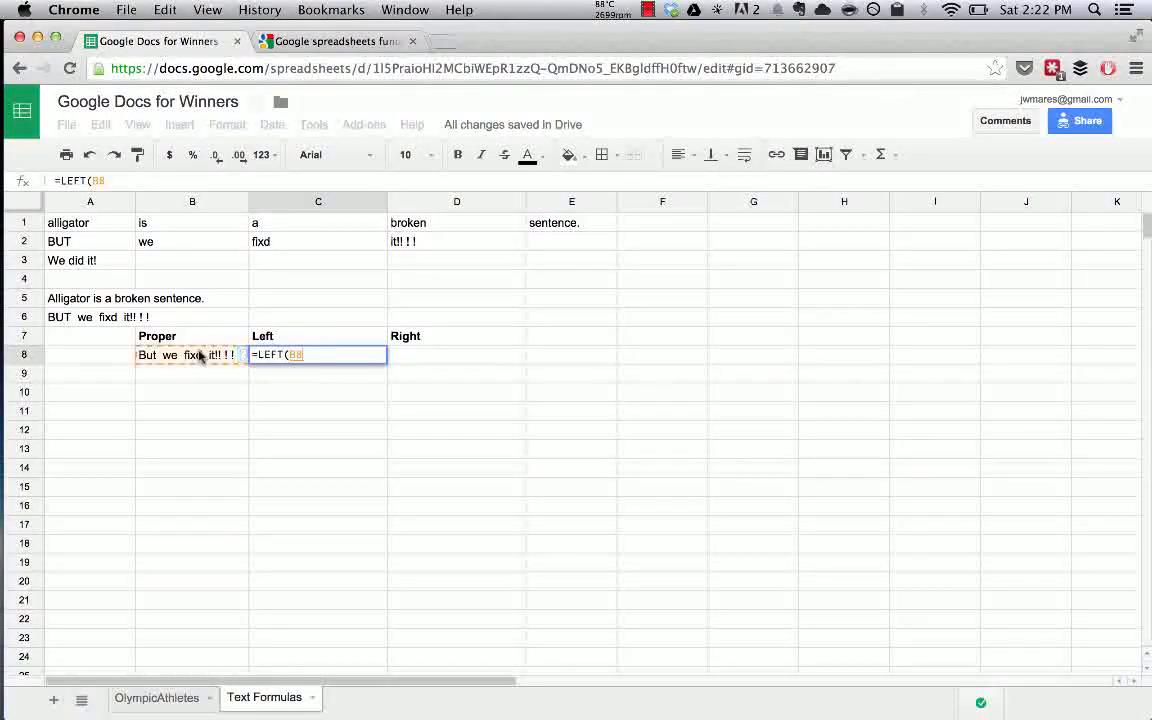
pyautogui.write(',')
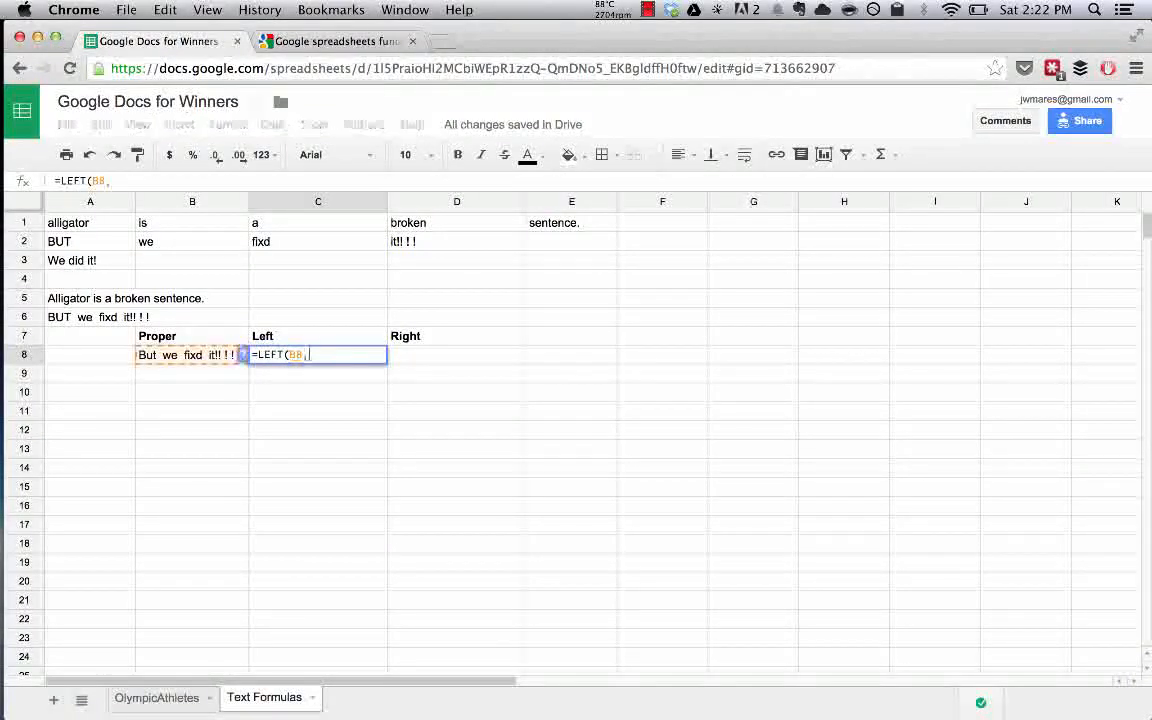
pyautogui.write('14)')
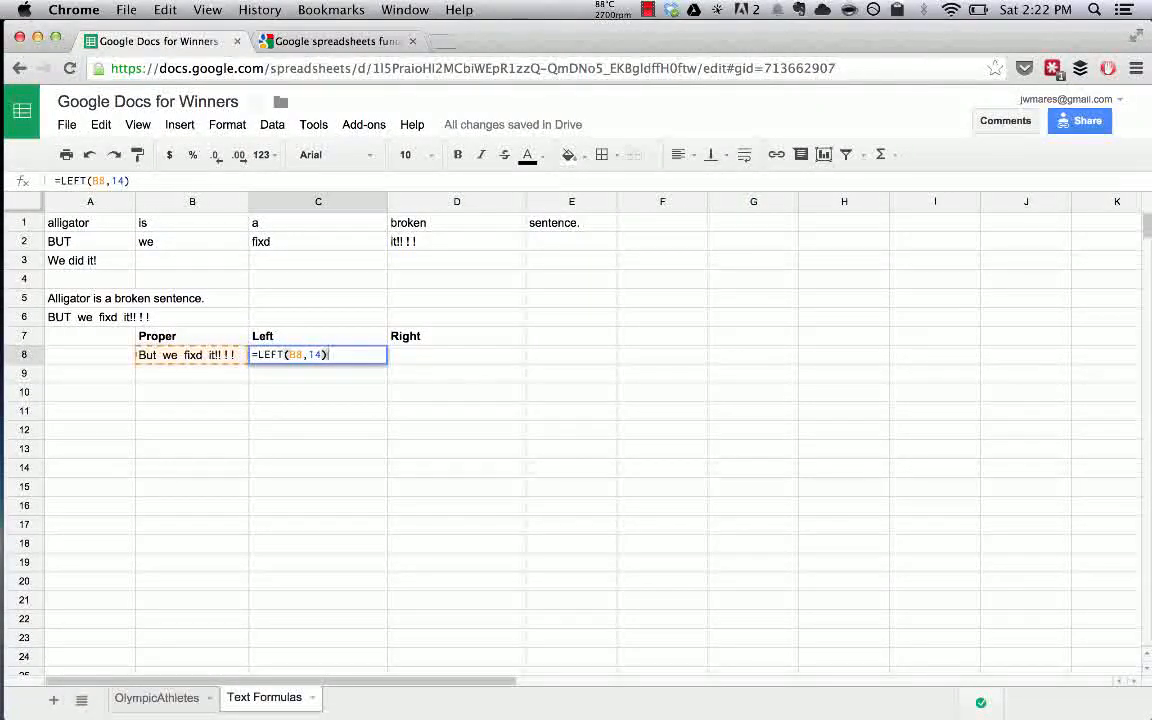
pyautogui.press('Return')
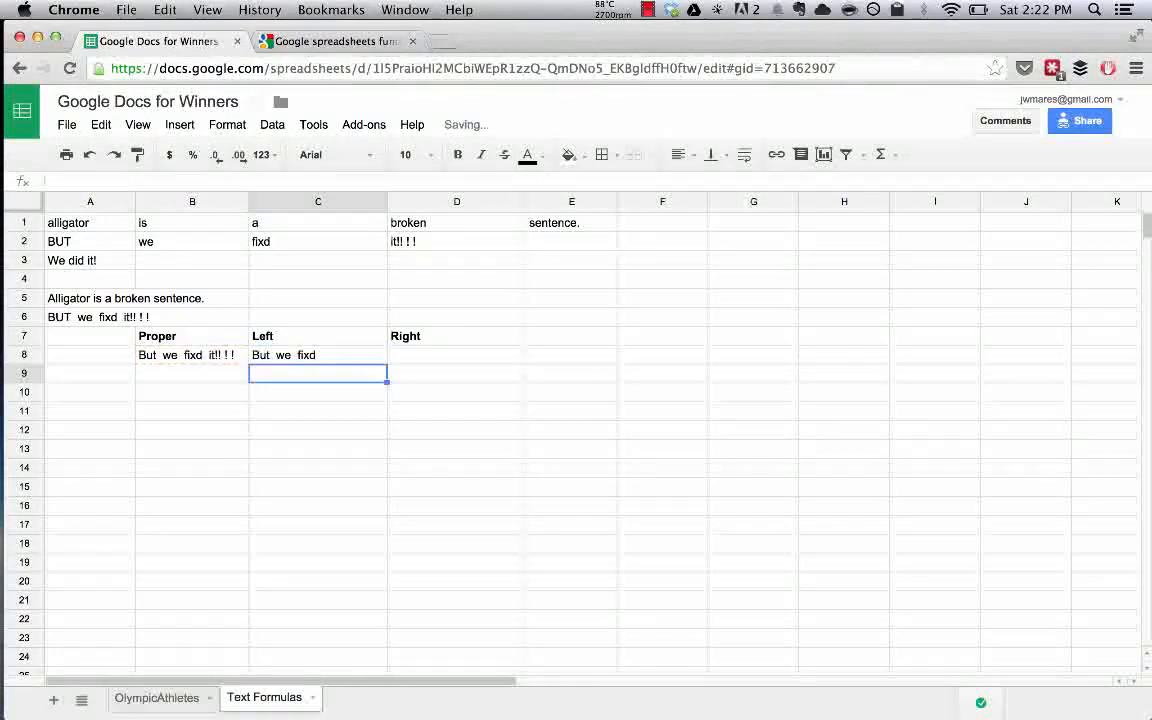
pyautogui.click(270, 362)
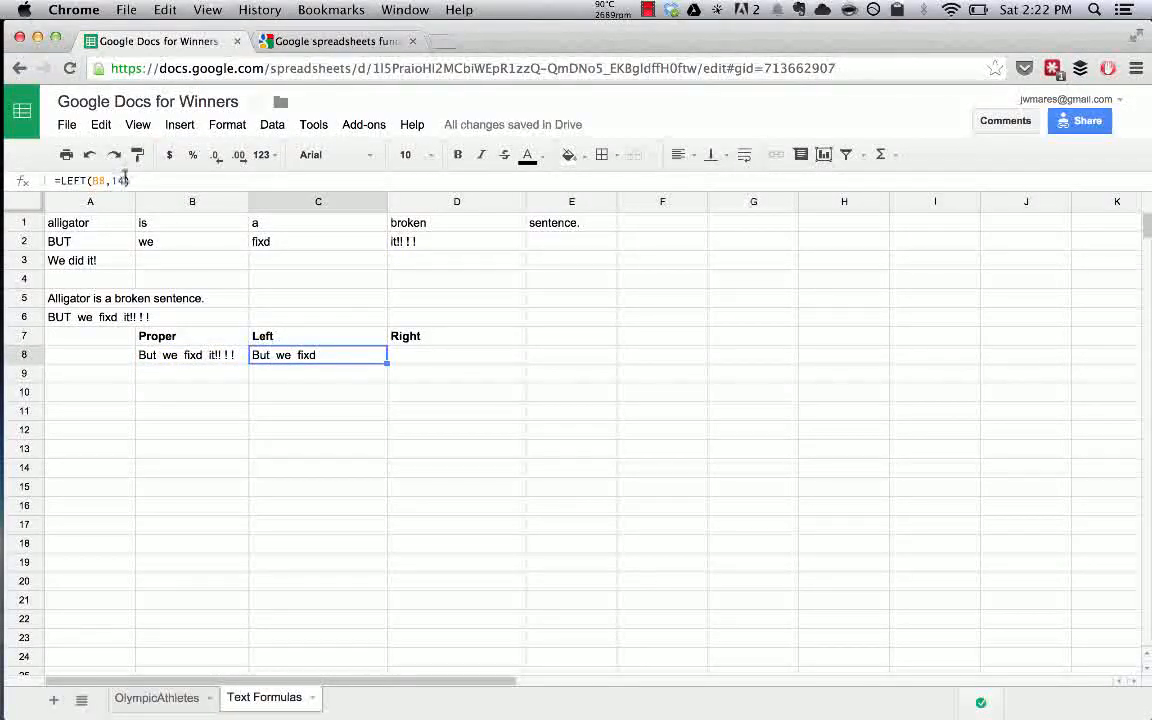
# Change C8's LEFT character count to 15 and compare it with B8's formula.
pyautogui.click(125, 180)
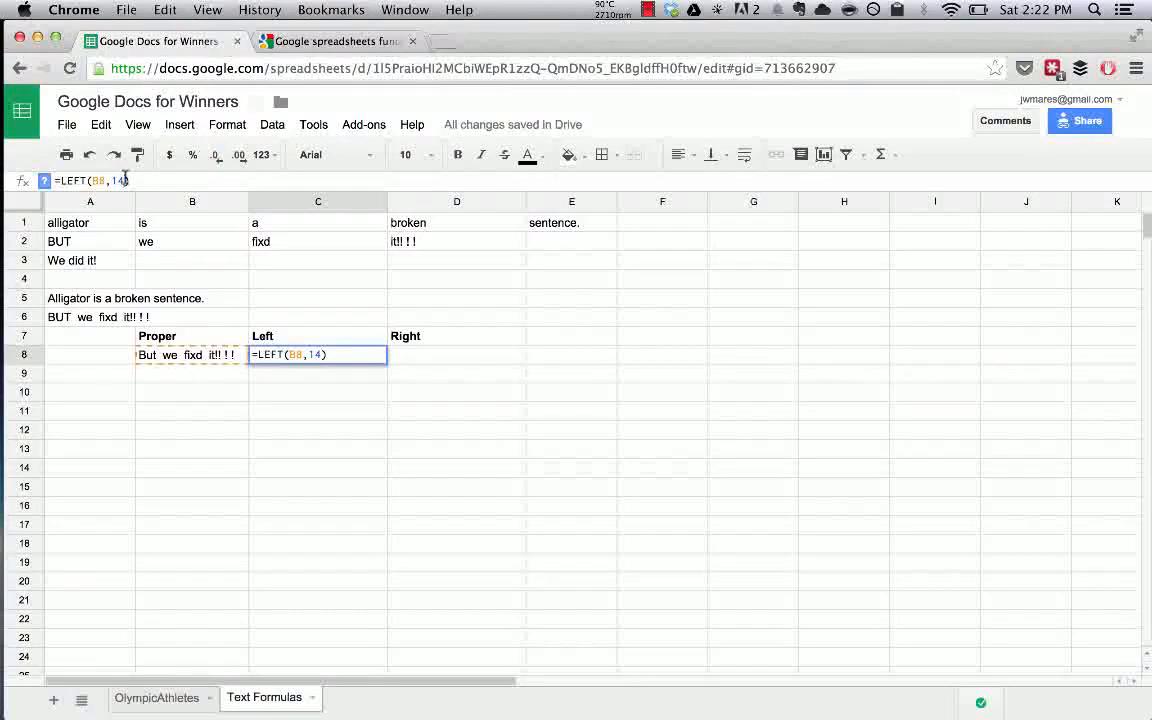
pyautogui.press('BackSpace')
pyautogui.write('5')
pyautogui.press('Return')
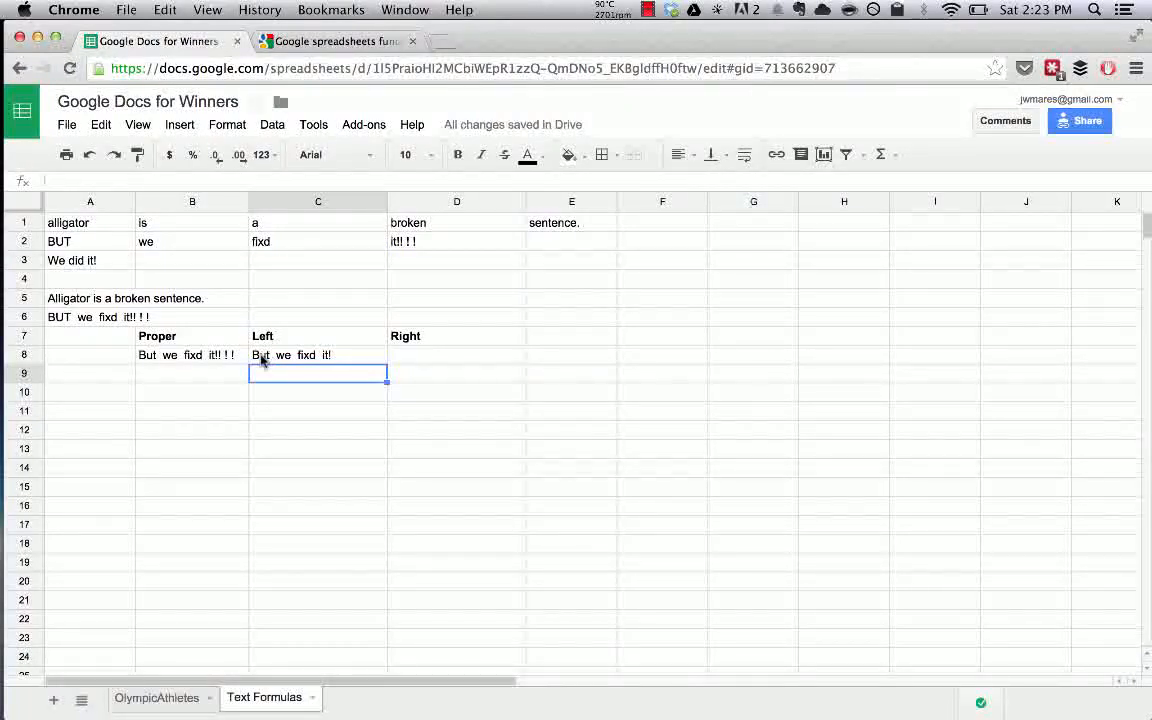
pyautogui.click(262, 361)
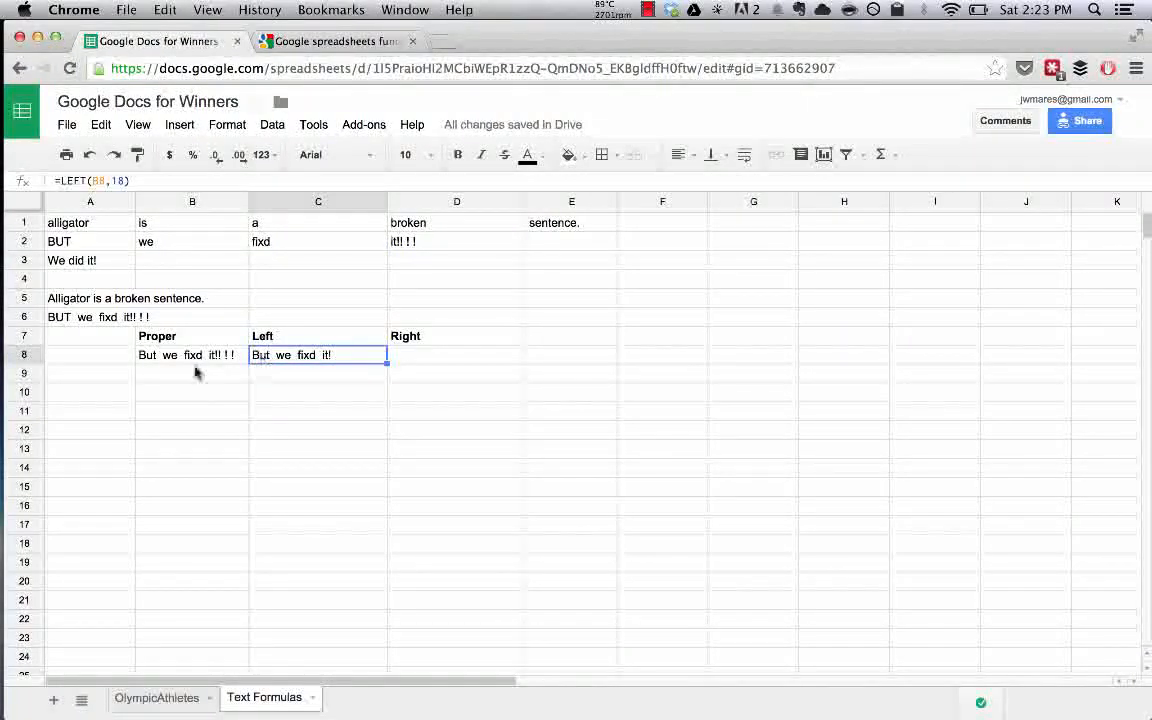
pyautogui.click(193, 356)
pyautogui.click(298, 364)
pyautogui.click(141, 360)
# Try a count of 1 in C8's LEFT formula, then settle on 18 to show 'But we fixd it!'.
pyautogui.click(268, 362)
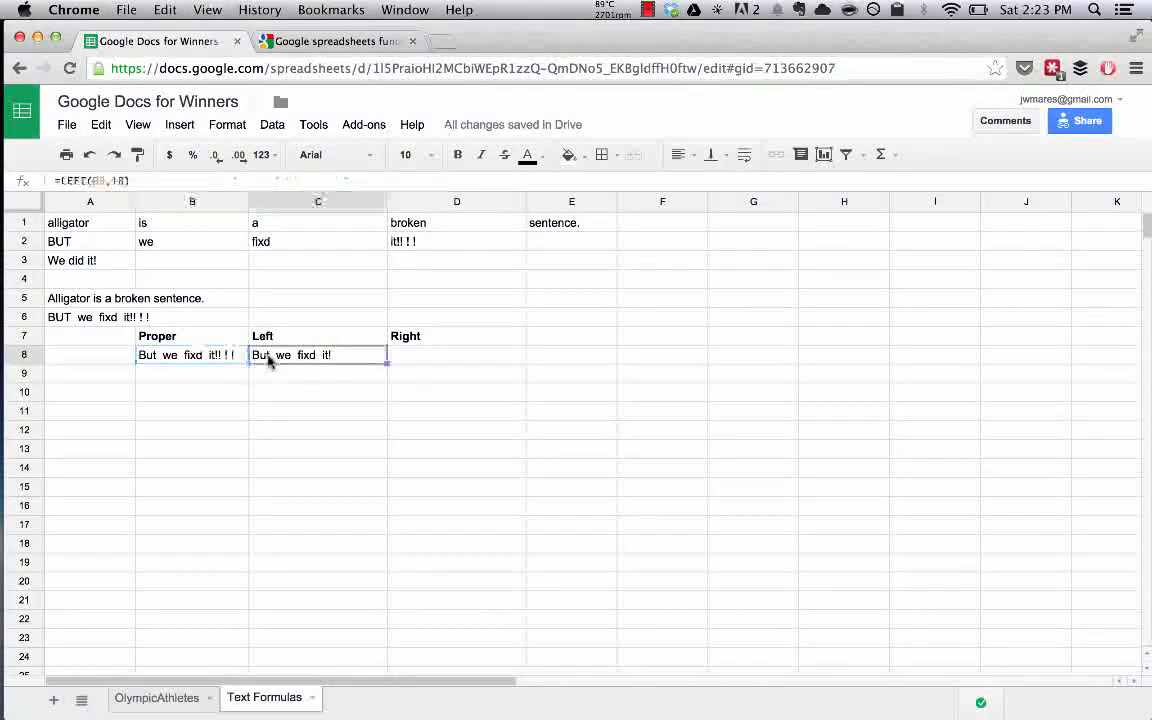
pyautogui.doubleClick(268, 362)
pyautogui.press('Left')
pyautogui.press('BackSpace')
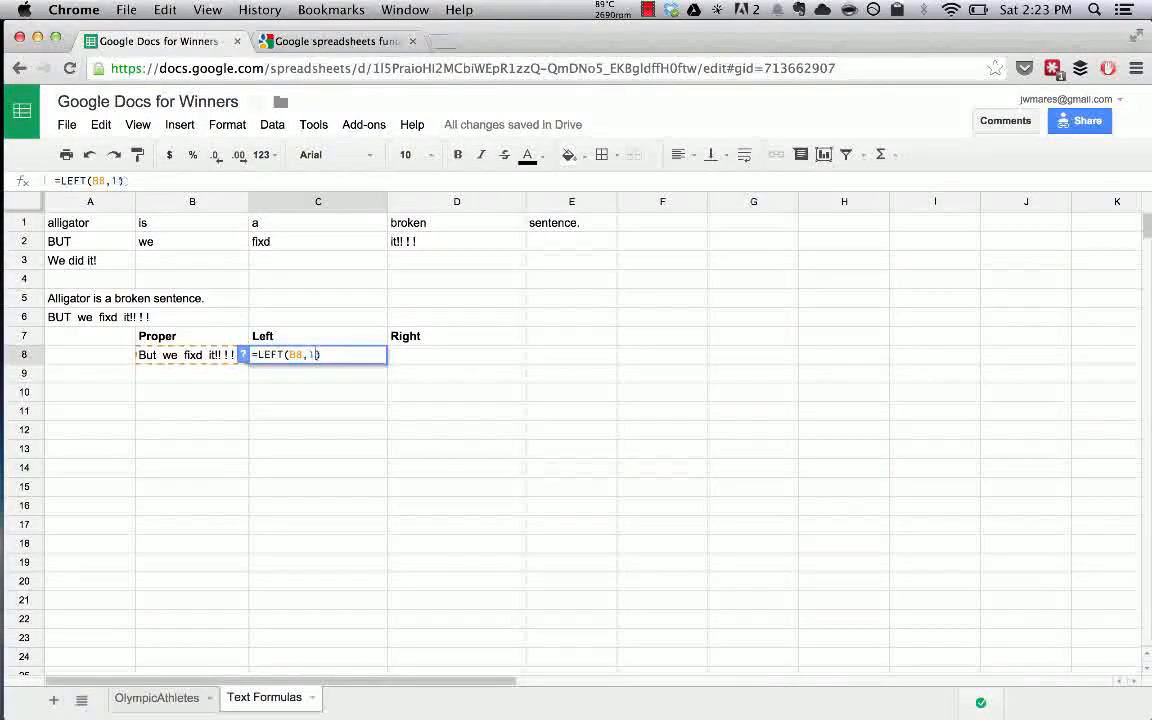
pyautogui.press('Return')
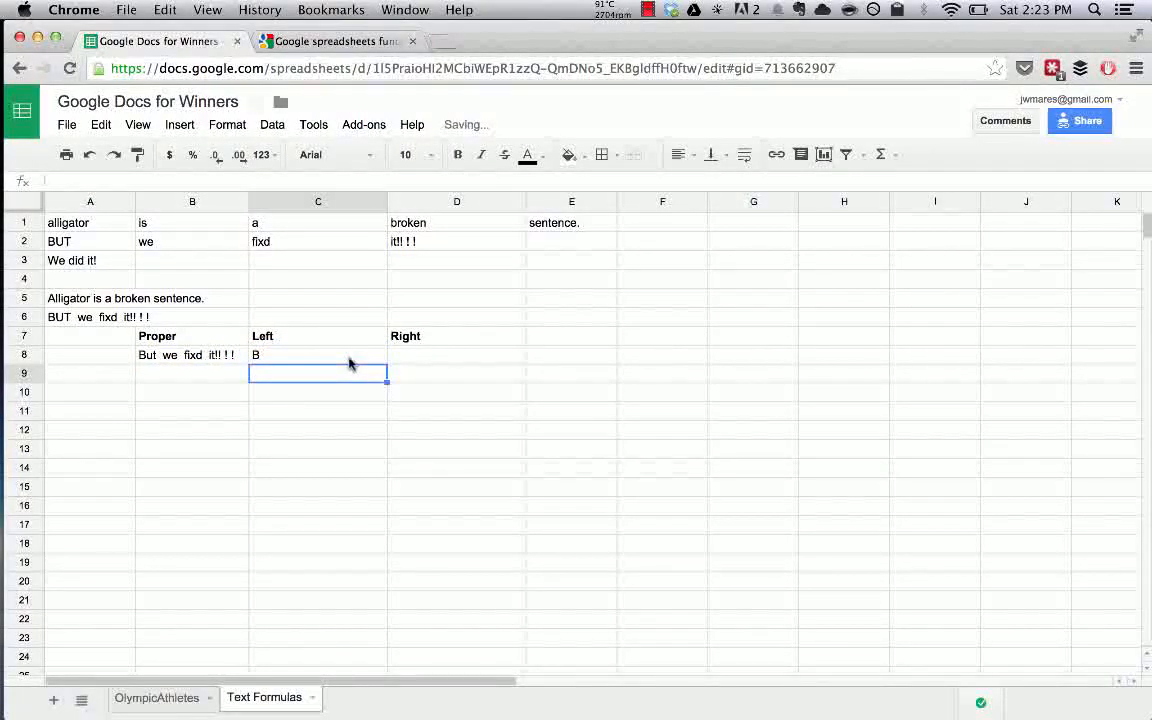
pyautogui.click(349, 358)
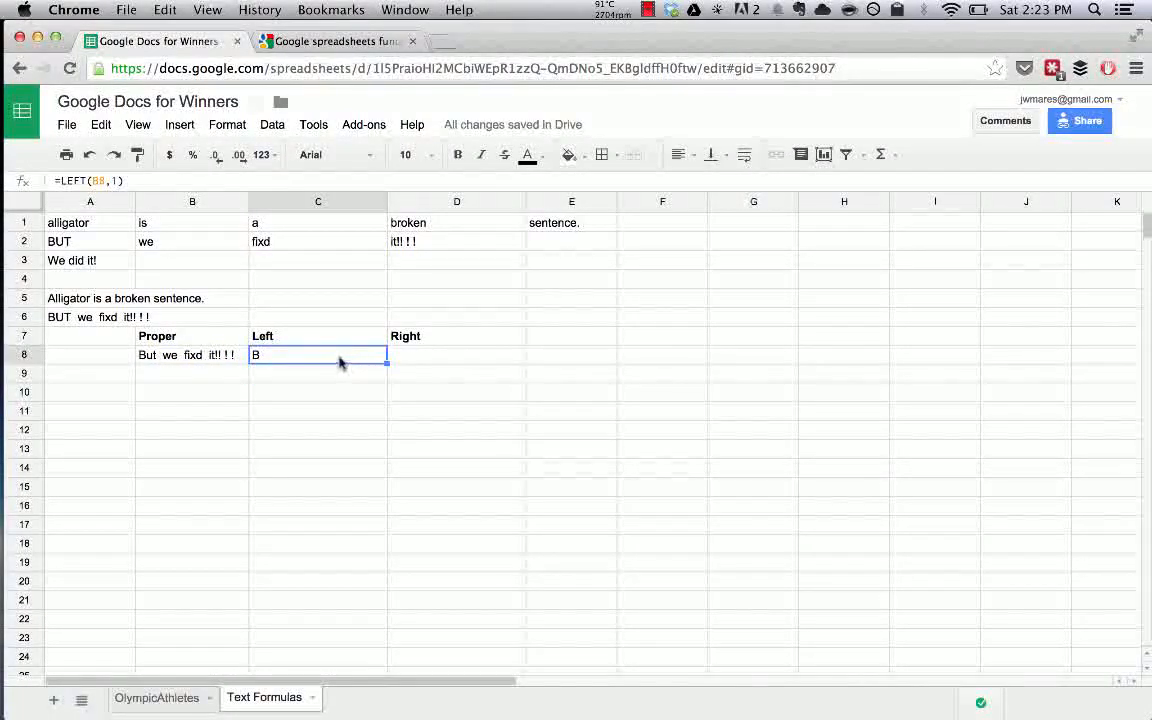
pyautogui.doubleClick(338, 360)
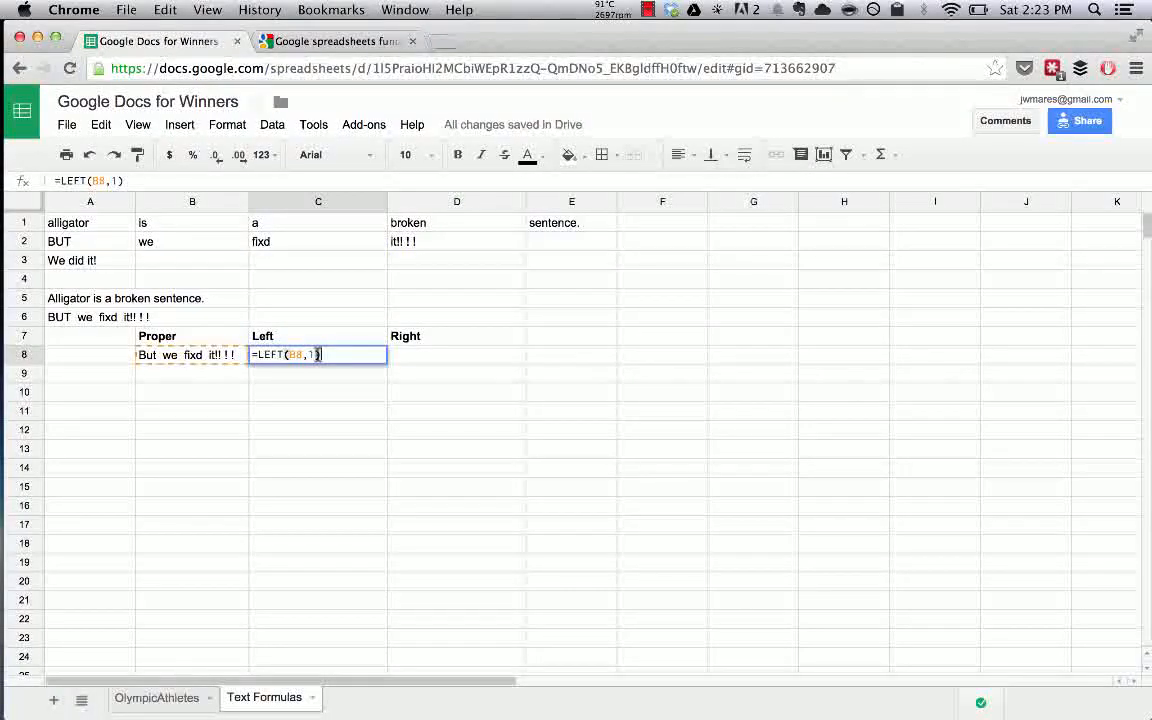
pyautogui.write('8')
pyautogui.press('Return')
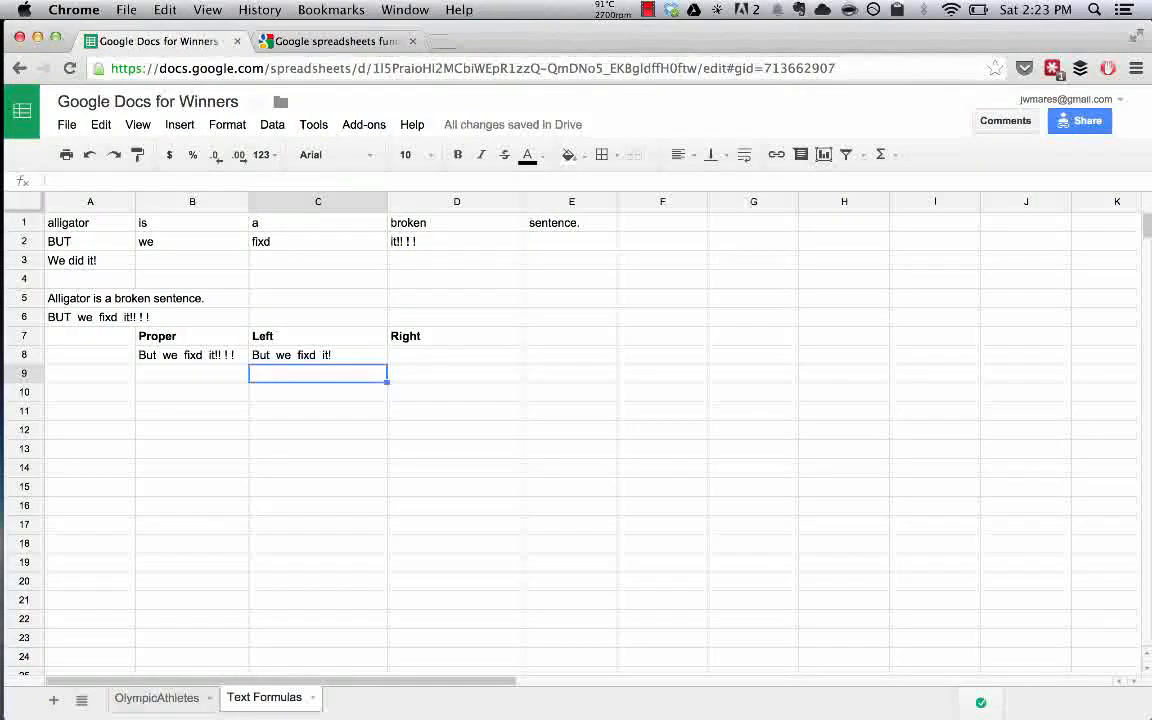
# Enter =RIGHT(B8,4) in D8 to return the sentence's last four characters '! !'.
pyautogui.click(458, 355)
pyautogui.write('=right(')
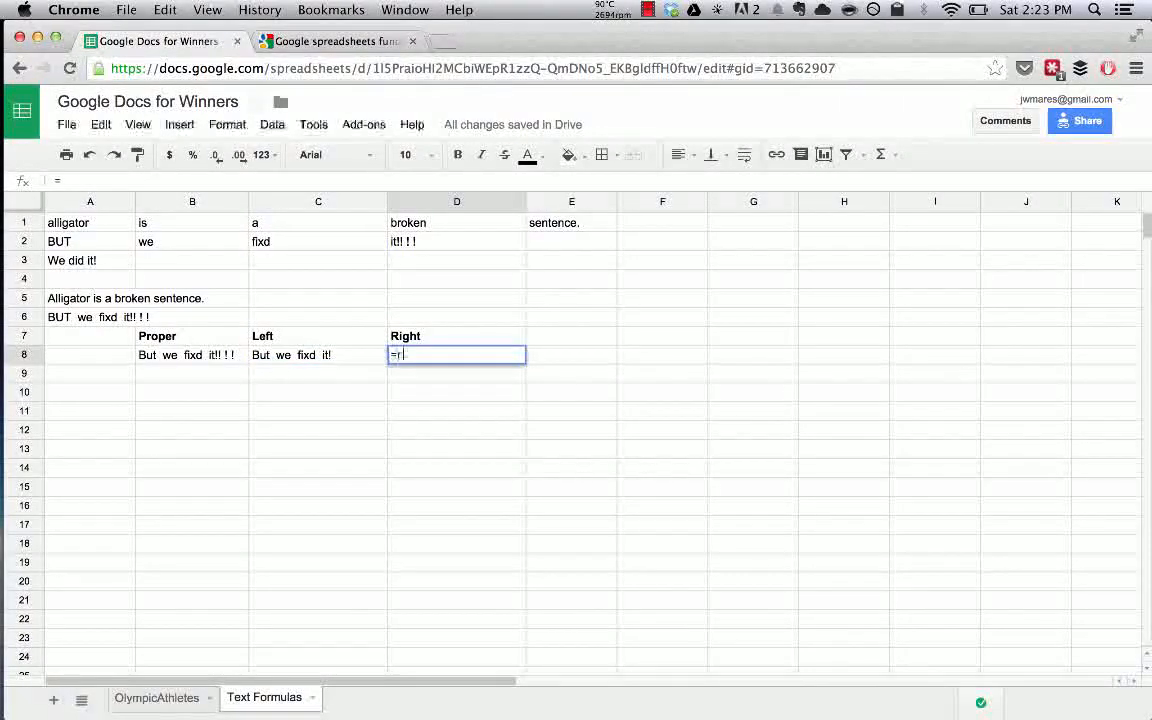
pyautogui.click(203, 356)
pyautogui.write(',')
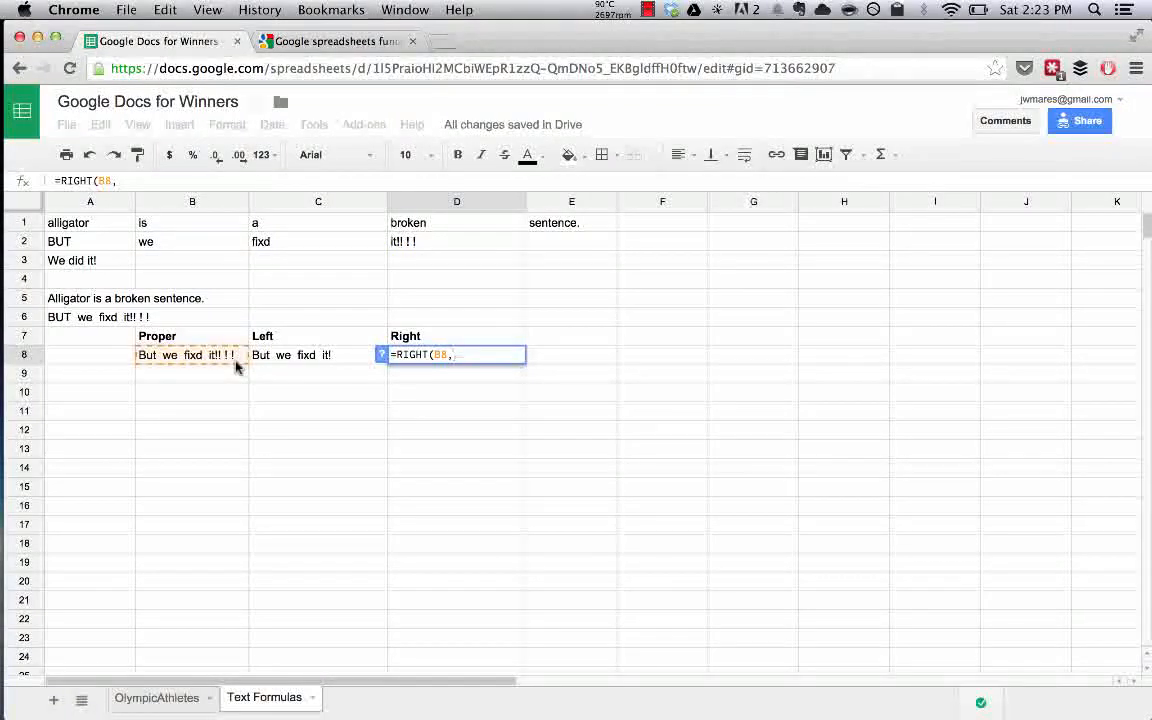
pyautogui.write('3)')
pyautogui.press('Return')
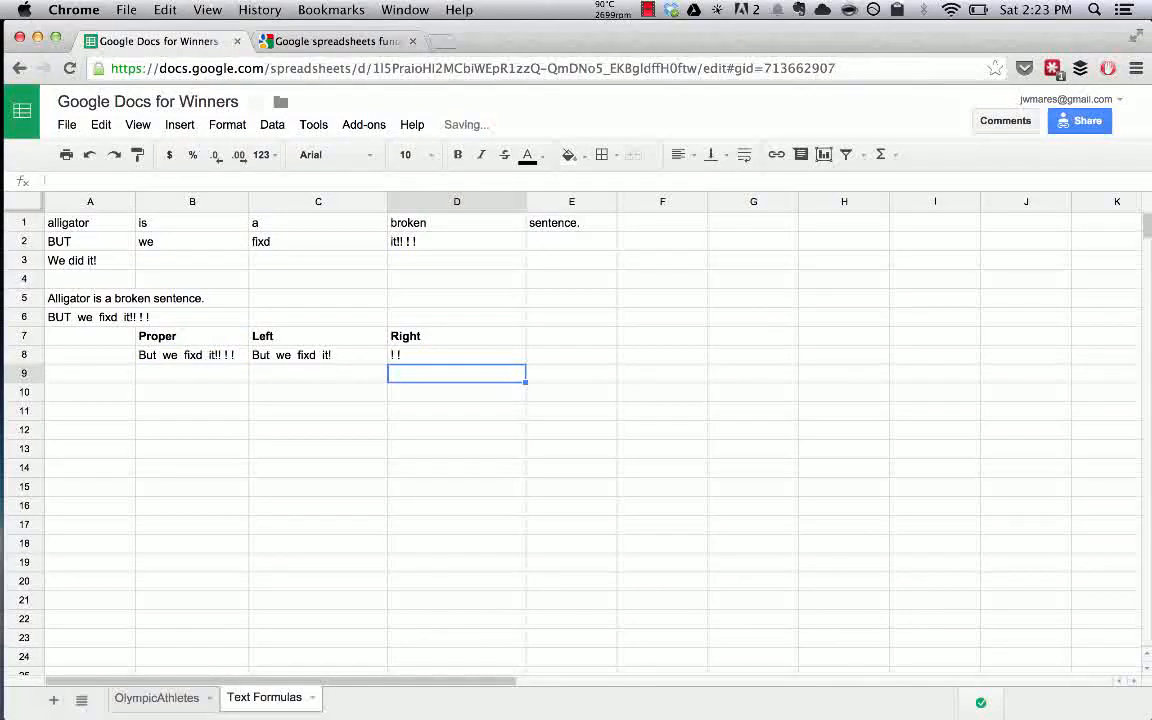
pyautogui.click(397, 357)
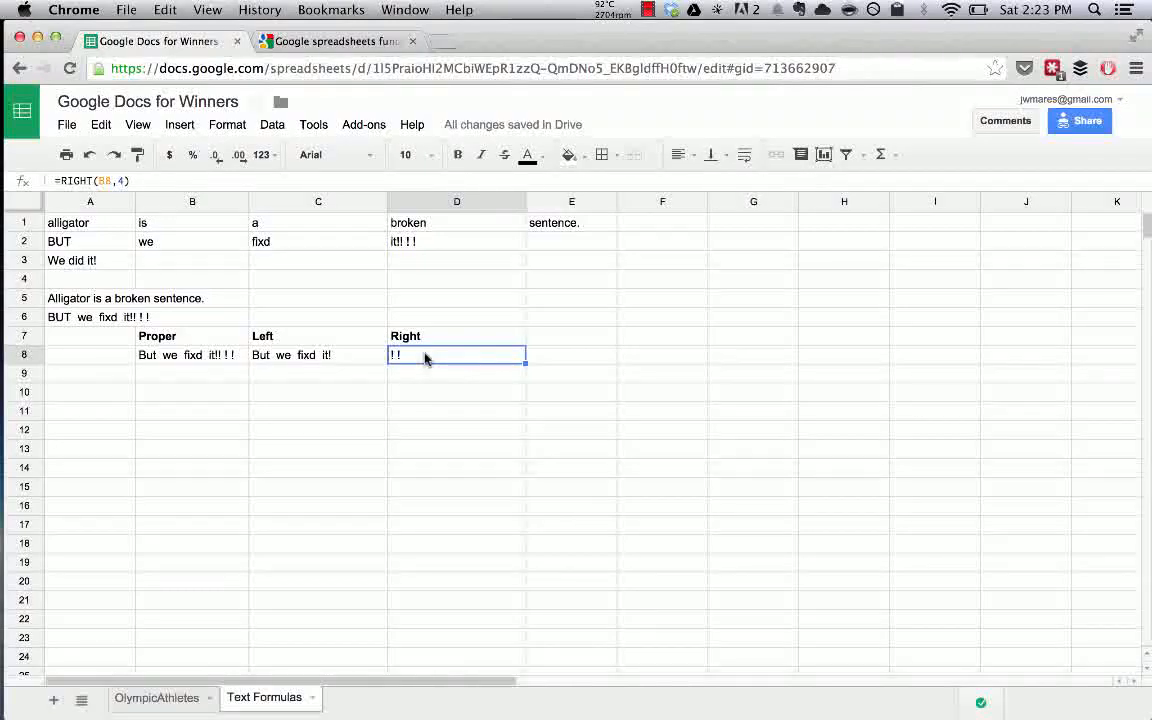
pyautogui.click(239, 366)
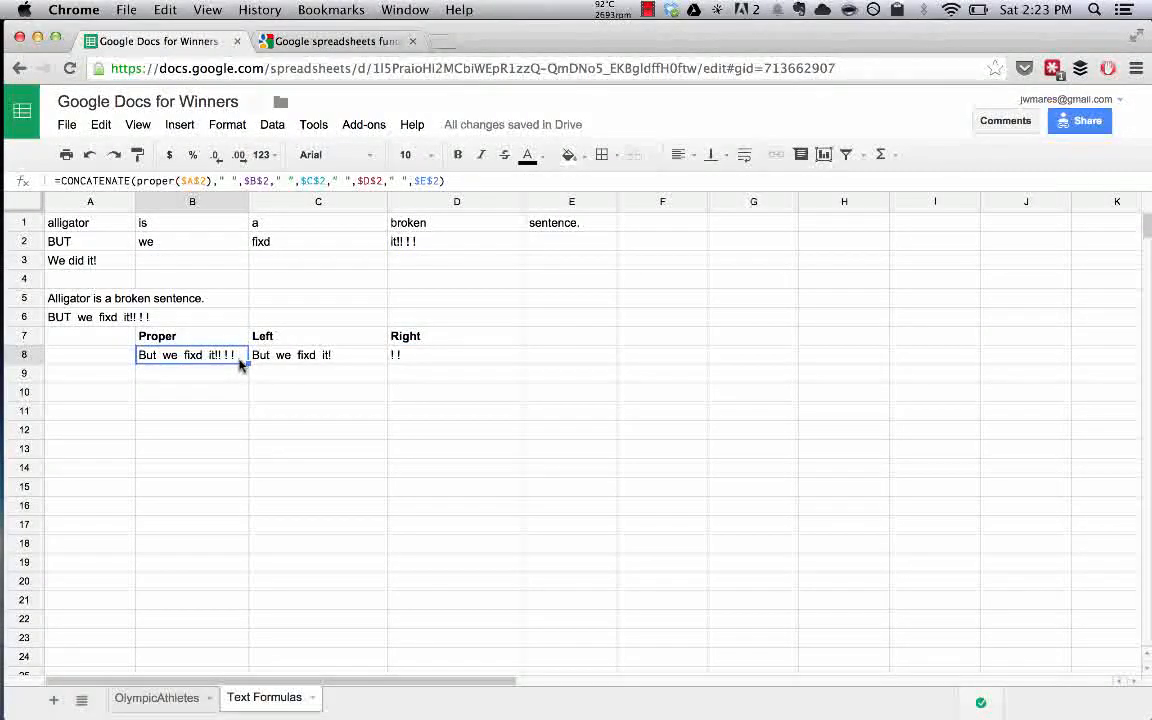
pyautogui.click(455, 362)
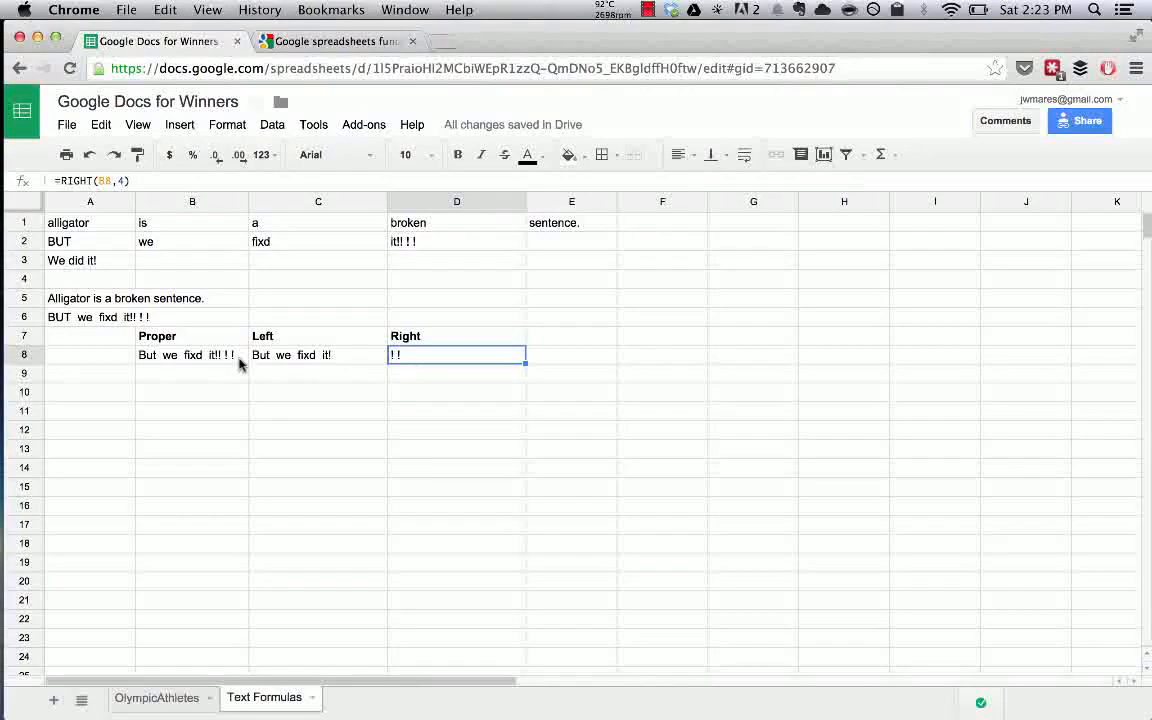
# Change D8 to =RIGHT(B8,2) so it returns just '!', checking against D2 and B8.
pyautogui.doubleClick(395, 360)
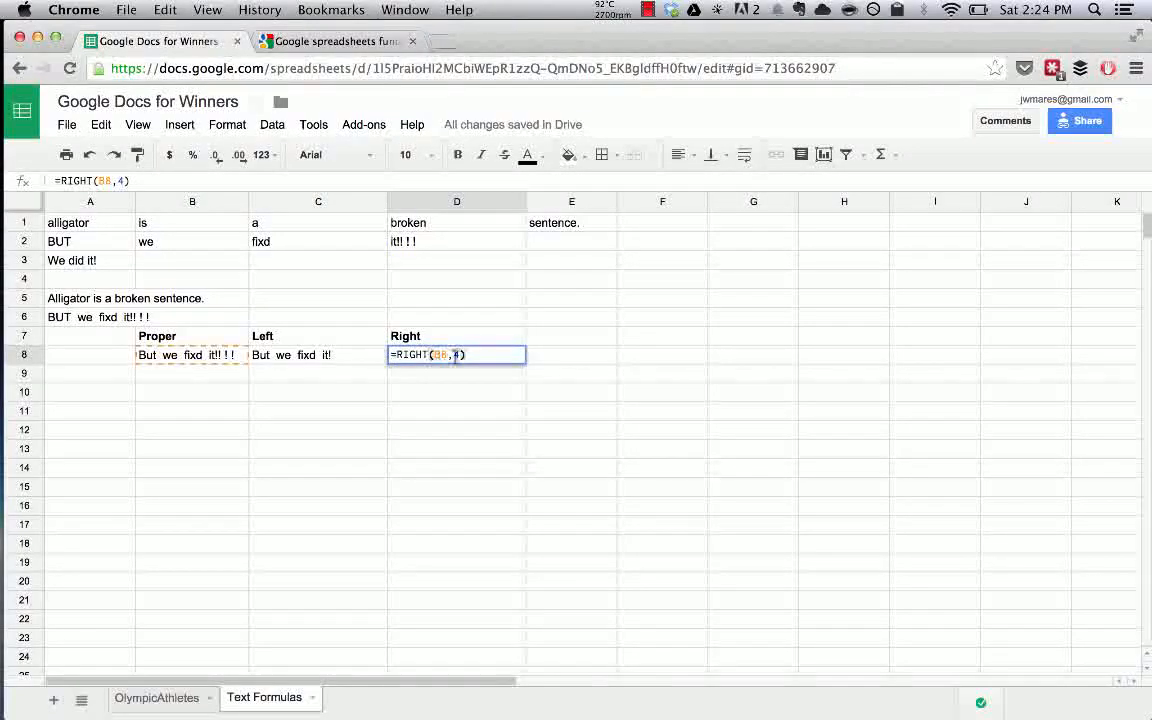
pyautogui.press('BackSpace')
pyautogui.write('2')
pyautogui.press('Return')
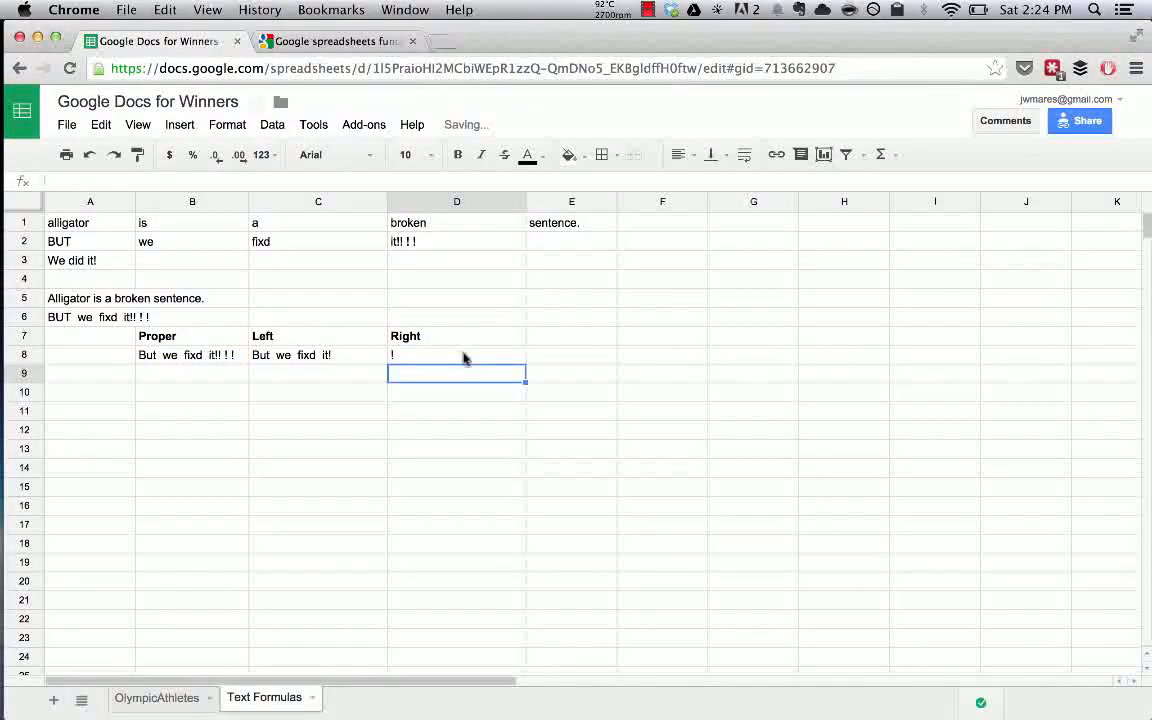
pyautogui.click(465, 358)
pyautogui.click(462, 246)
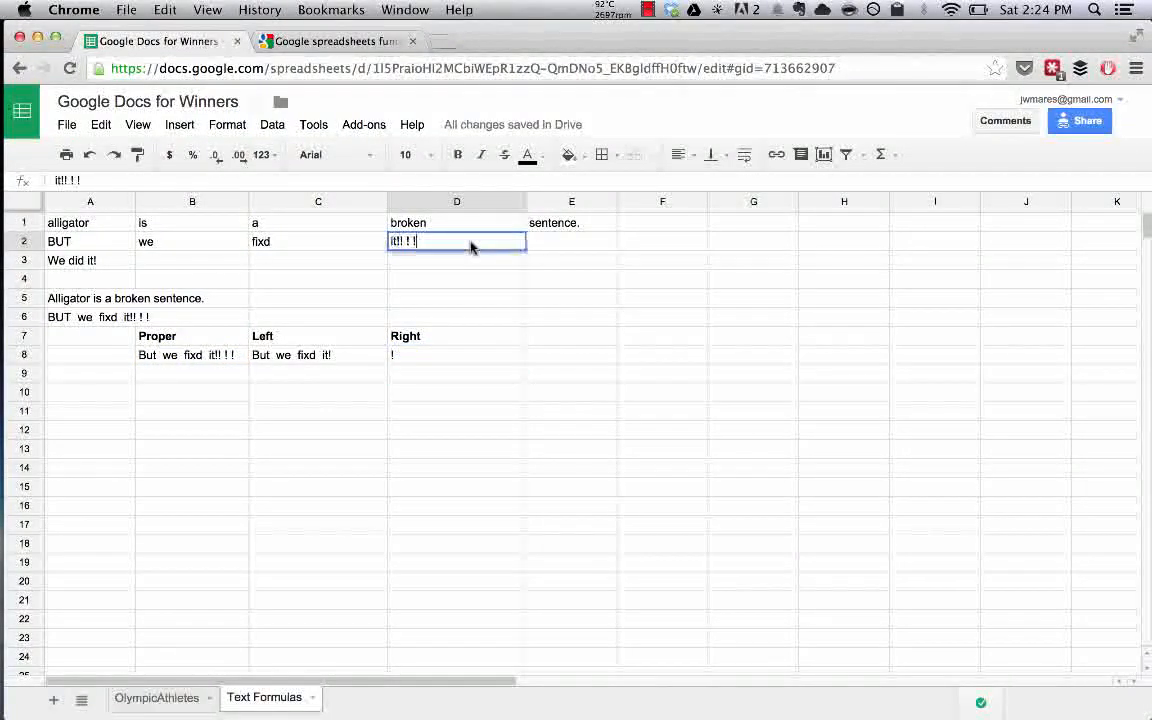
pyautogui.click(427, 354)
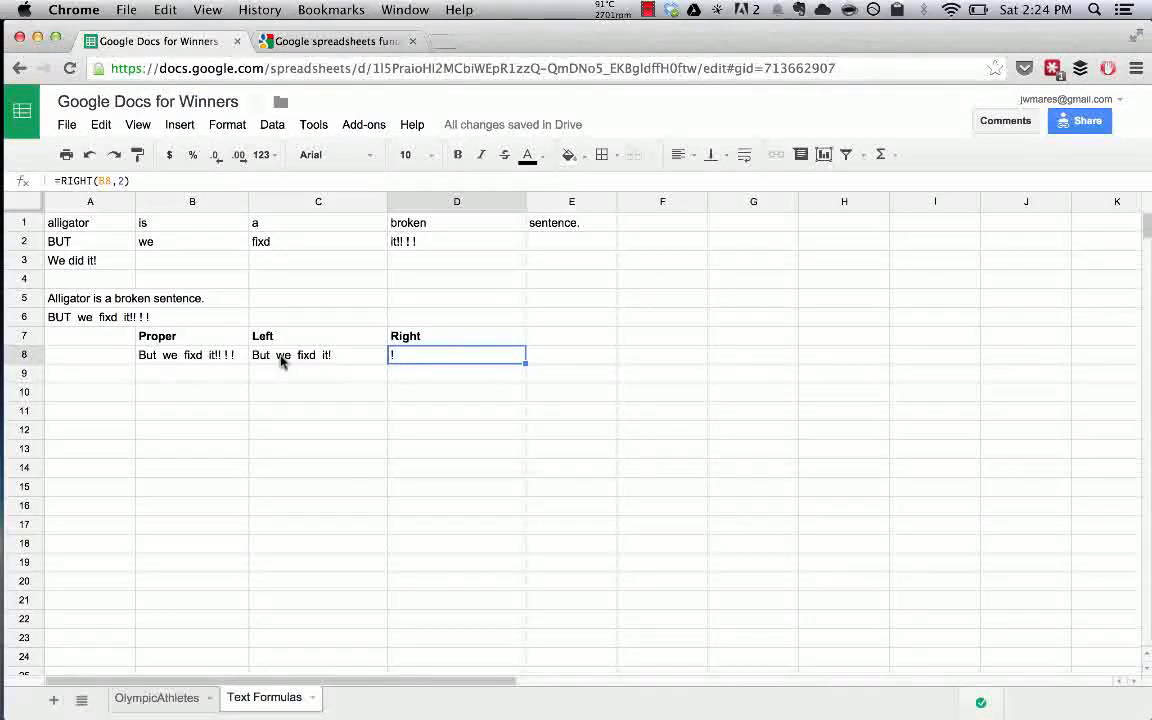
pyautogui.click(184, 358)
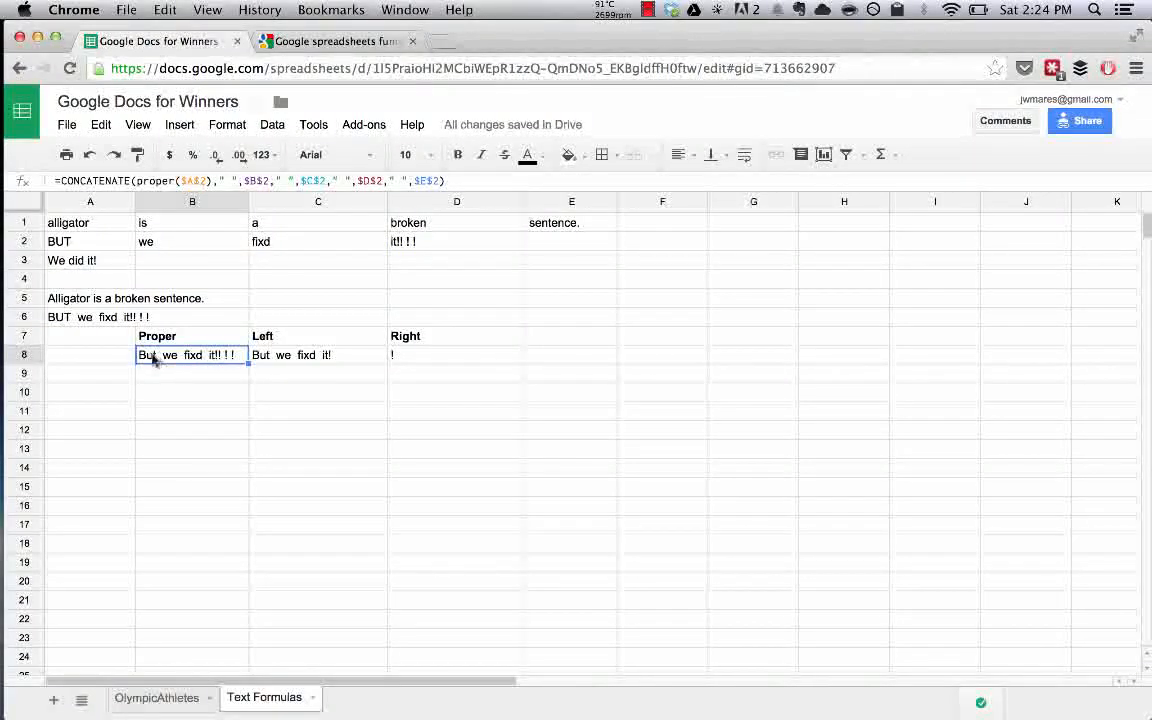
# Move the Right heading from D7 into C9 with cut and paste.
pyautogui.doubleClick(142, 358)
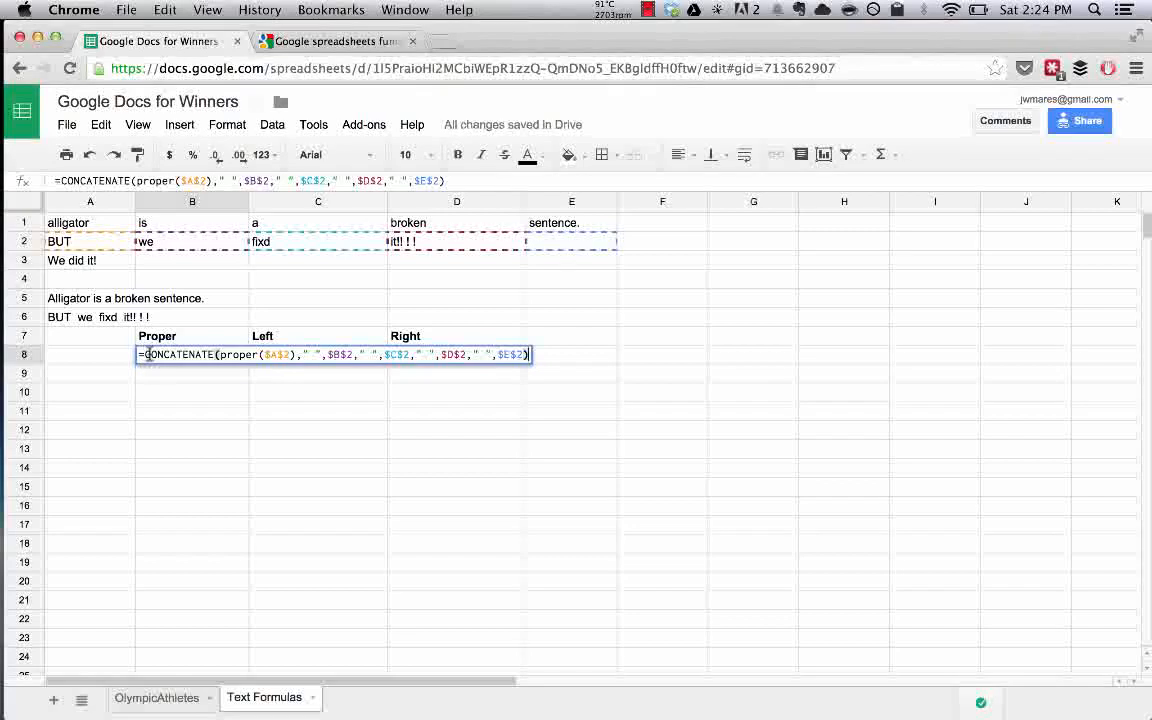
pyautogui.press('Escape')
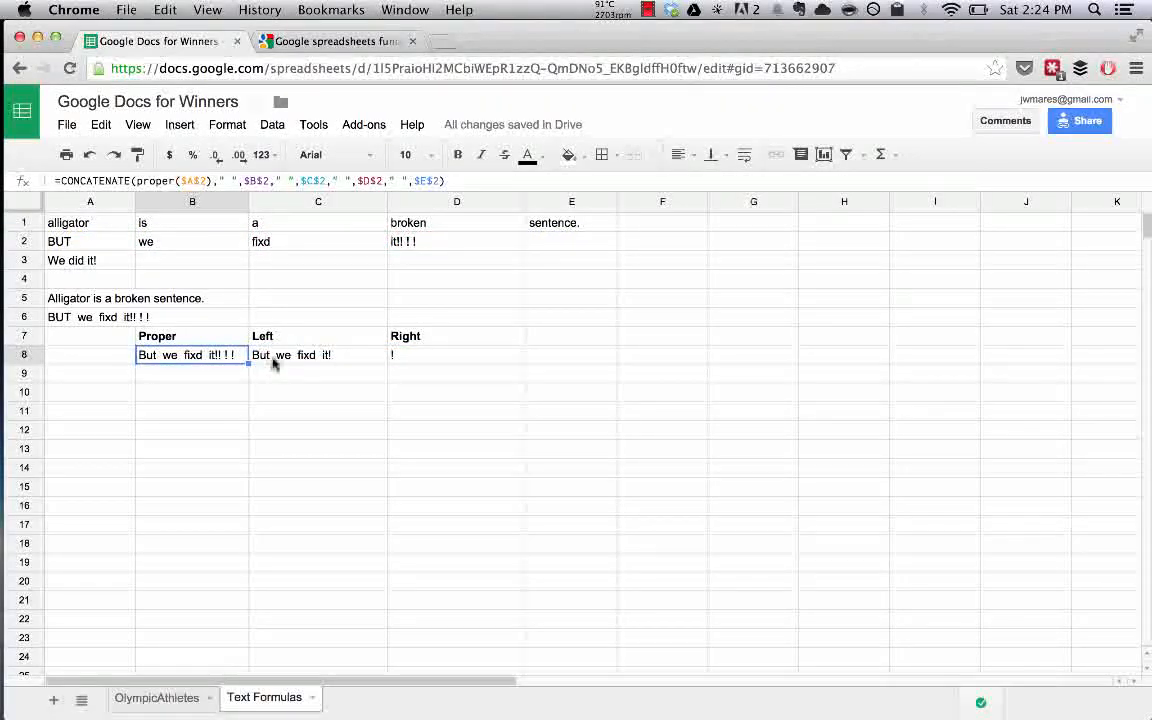
pyautogui.click(409, 338)
pyautogui.press('super+x')
pyautogui.click(329, 376)
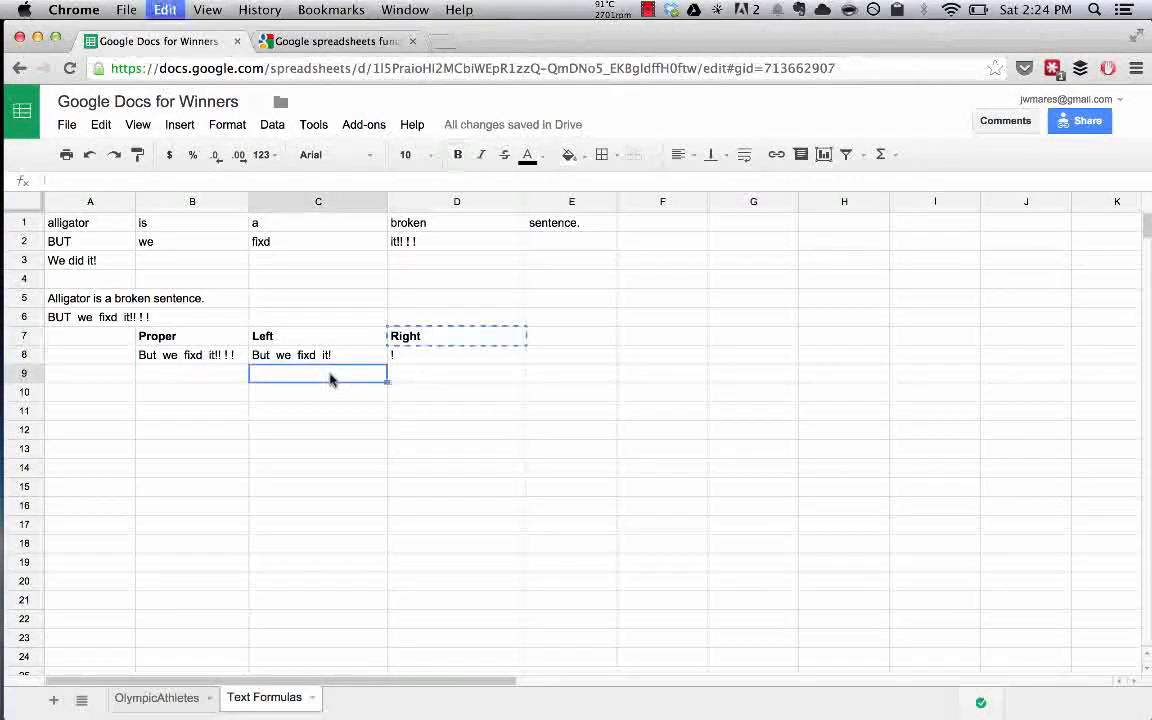
pyautogui.press('super+v')
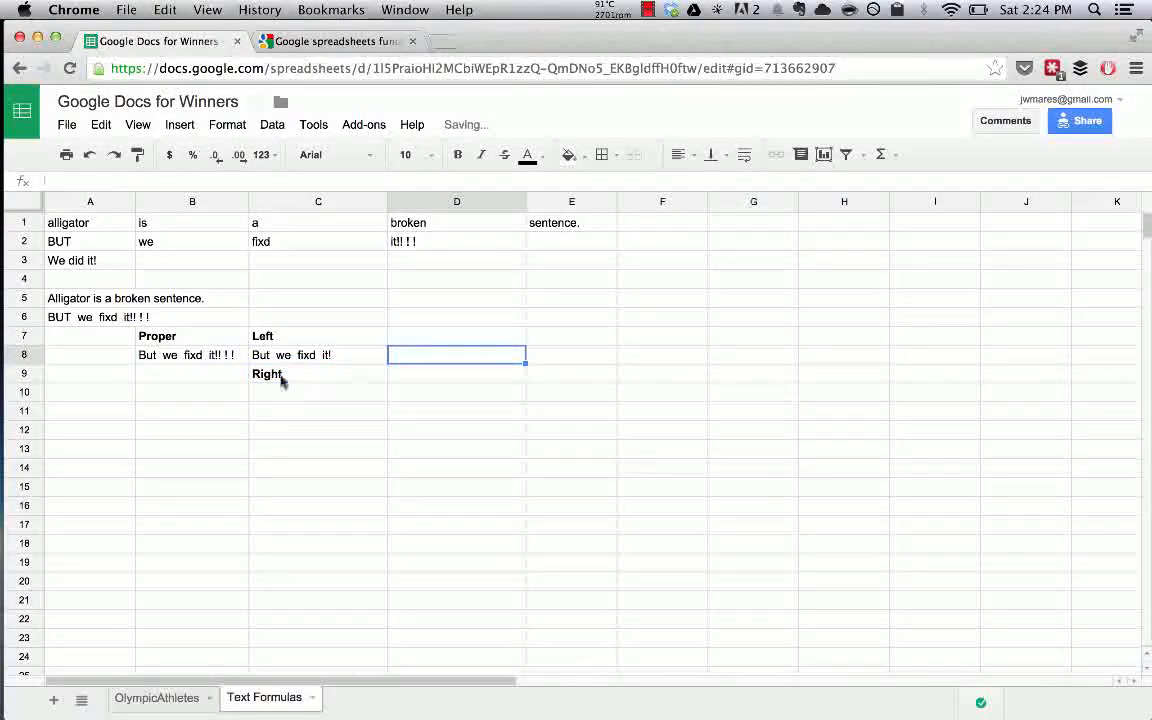
# Copy B8's Proper sentence formula down into B9 with the fill handle.
pyautogui.click(184, 356)
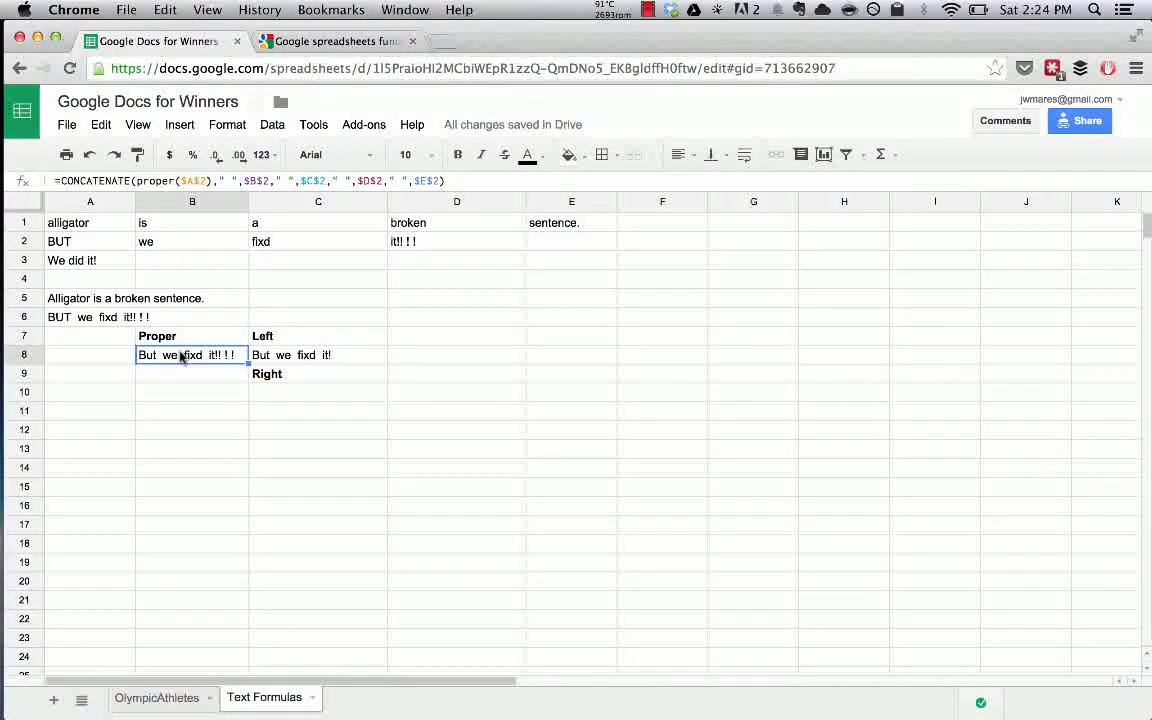
pyautogui.click(182, 374)
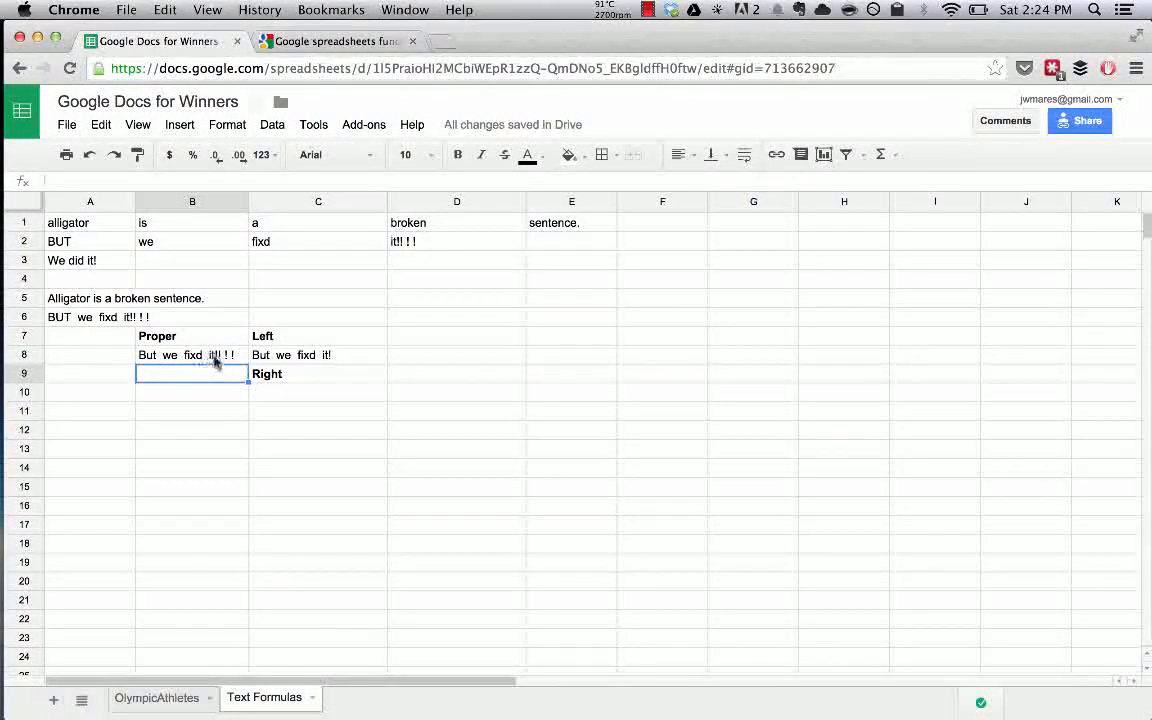
pyautogui.click(228, 358)
pyautogui.moveTo(244, 368); pyautogui.dragTo(193, 380)
pyautogui.click(190, 374)
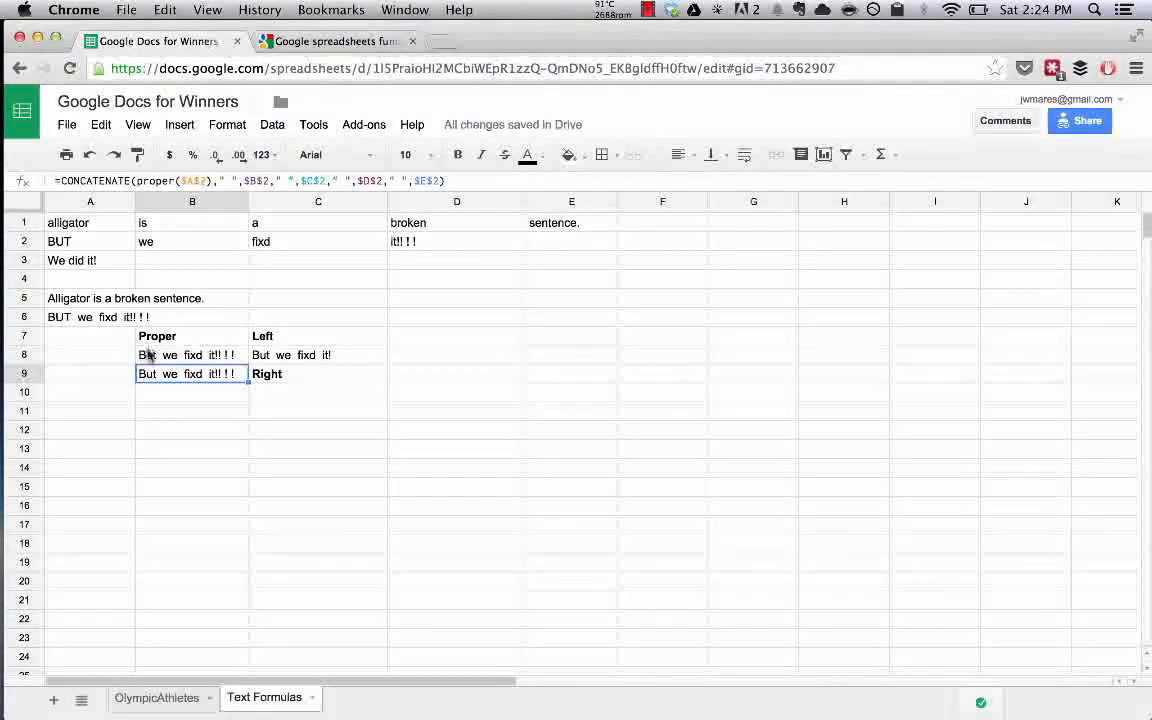
# Fix B9's CONCATENATE formula, removing the stray text and restoring '(' to clear the #NAME? error.
pyautogui.doubleClick(140, 373)
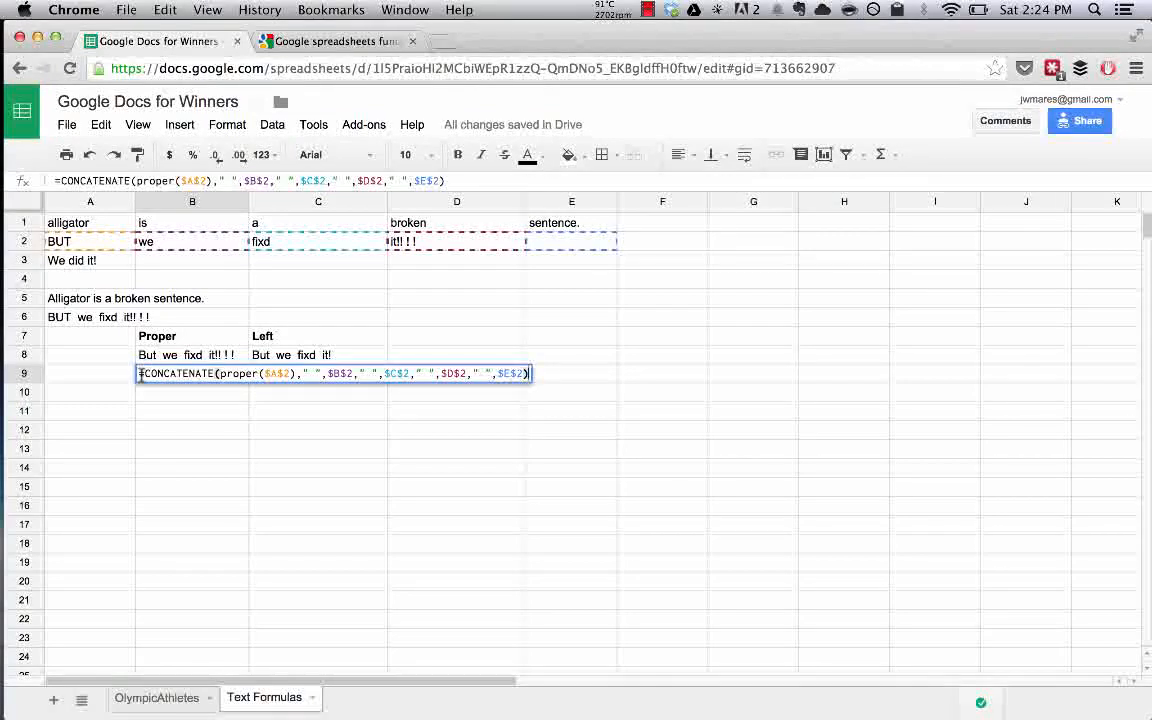
pyautogui.click(218, 373)
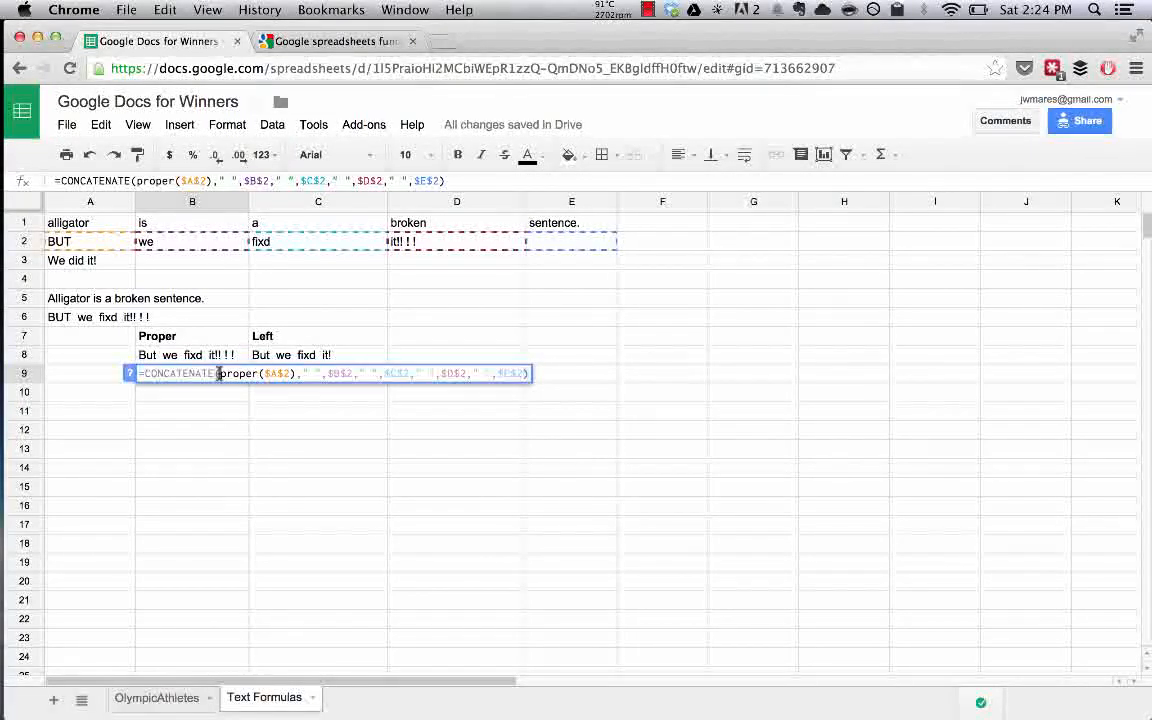
pyautogui.write('NBE')
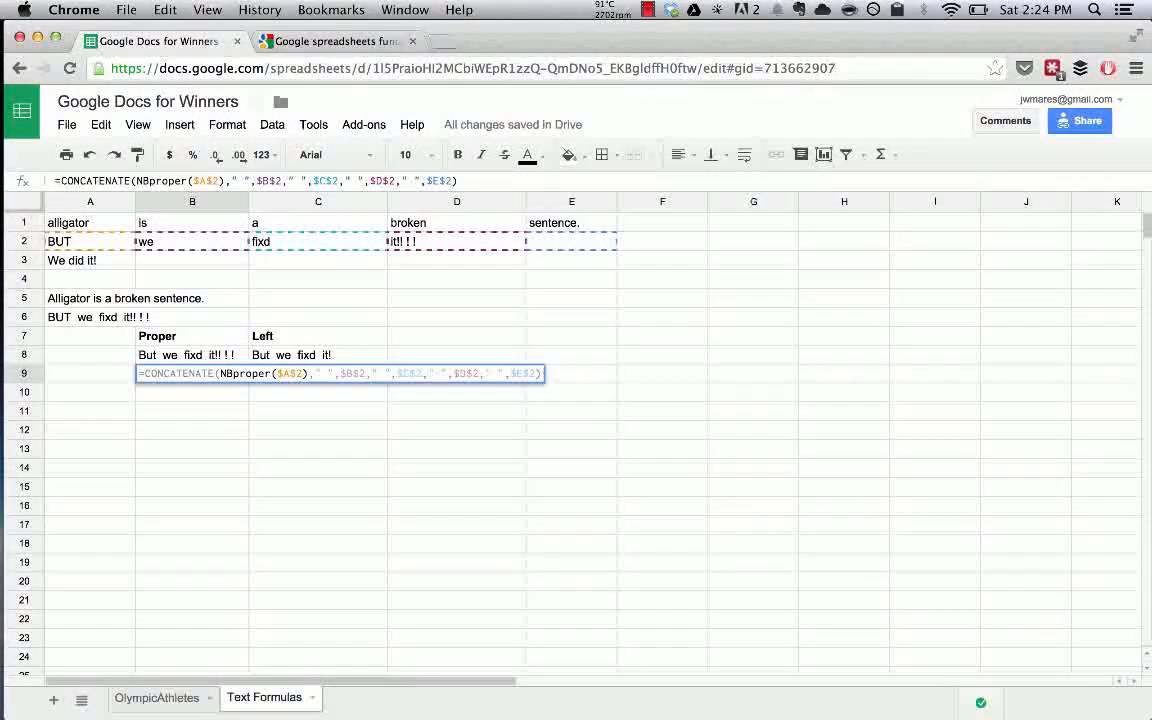
pyautogui.write(',')
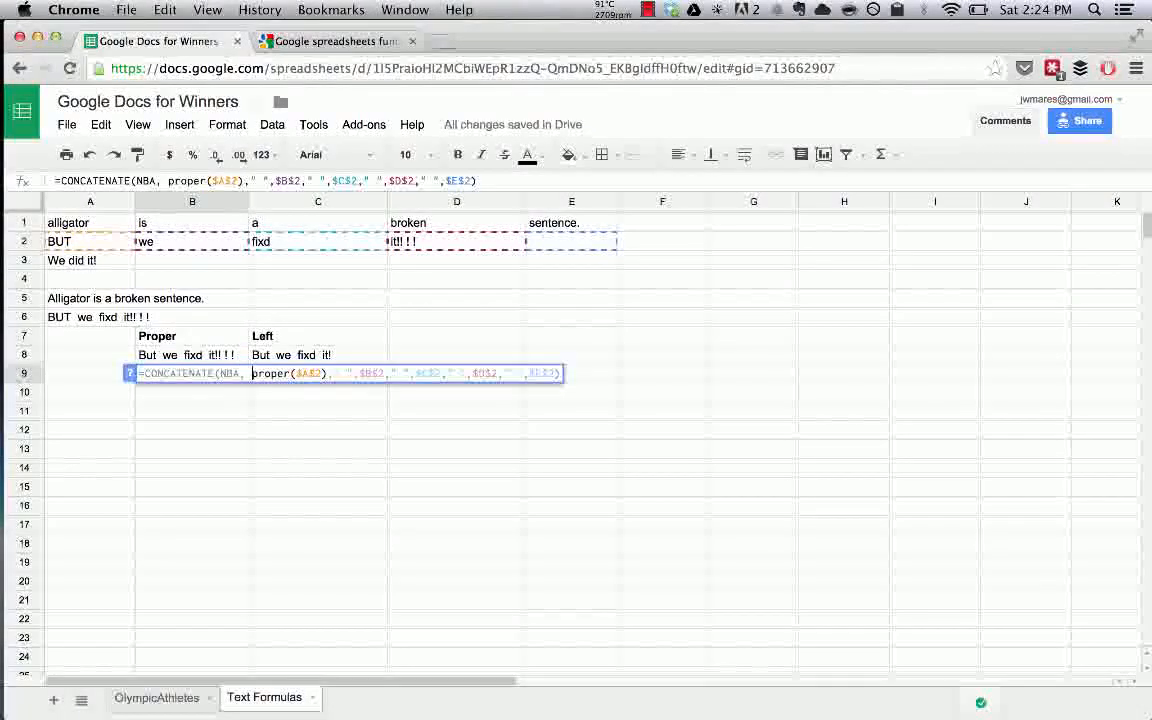
pyautogui.press('Return')
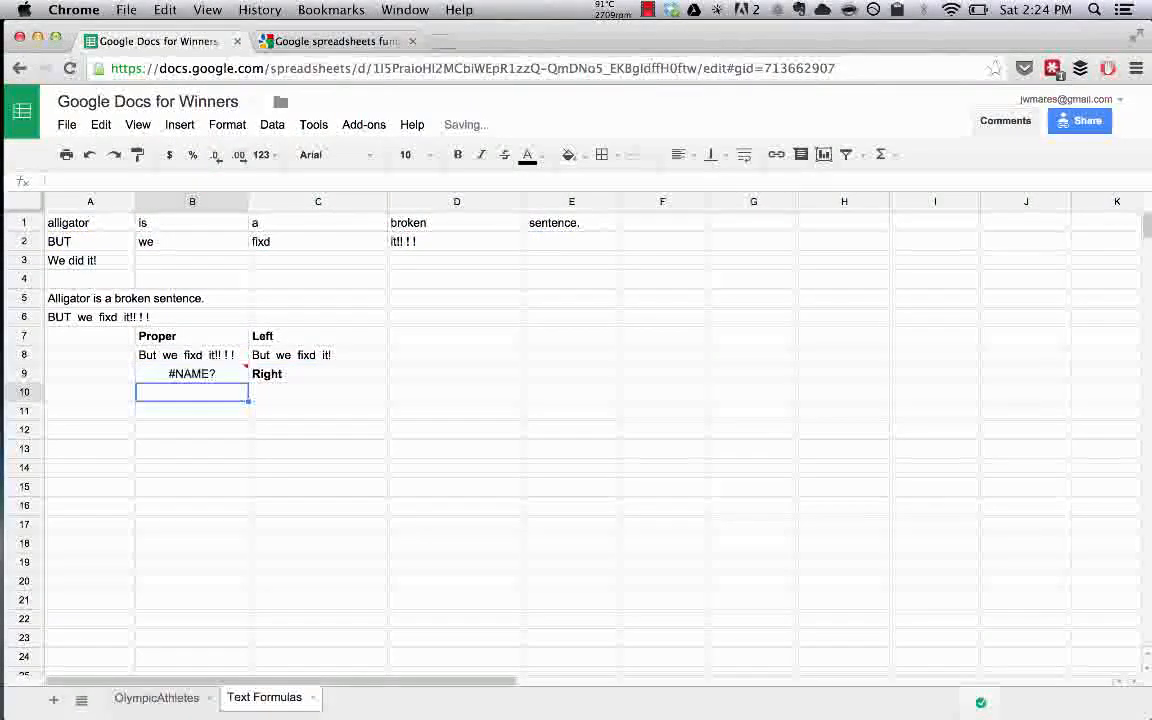
pyautogui.click(165, 371)
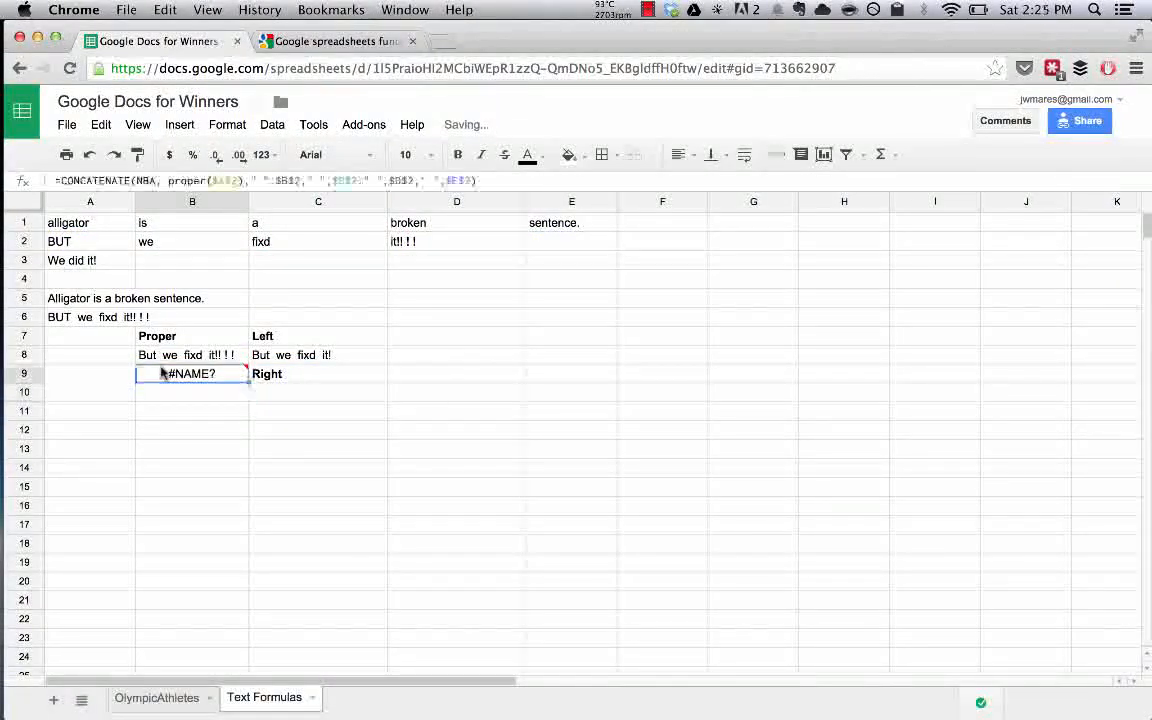
pyautogui.click(169, 181)
pyautogui.press('BackSpace')
pyautogui.press('BackSpace')
pyautogui.press('BackSpace')
pyautogui.press('BackSpace')
pyautogui.press('BackSpace')
pyautogui.press('BackSpace')
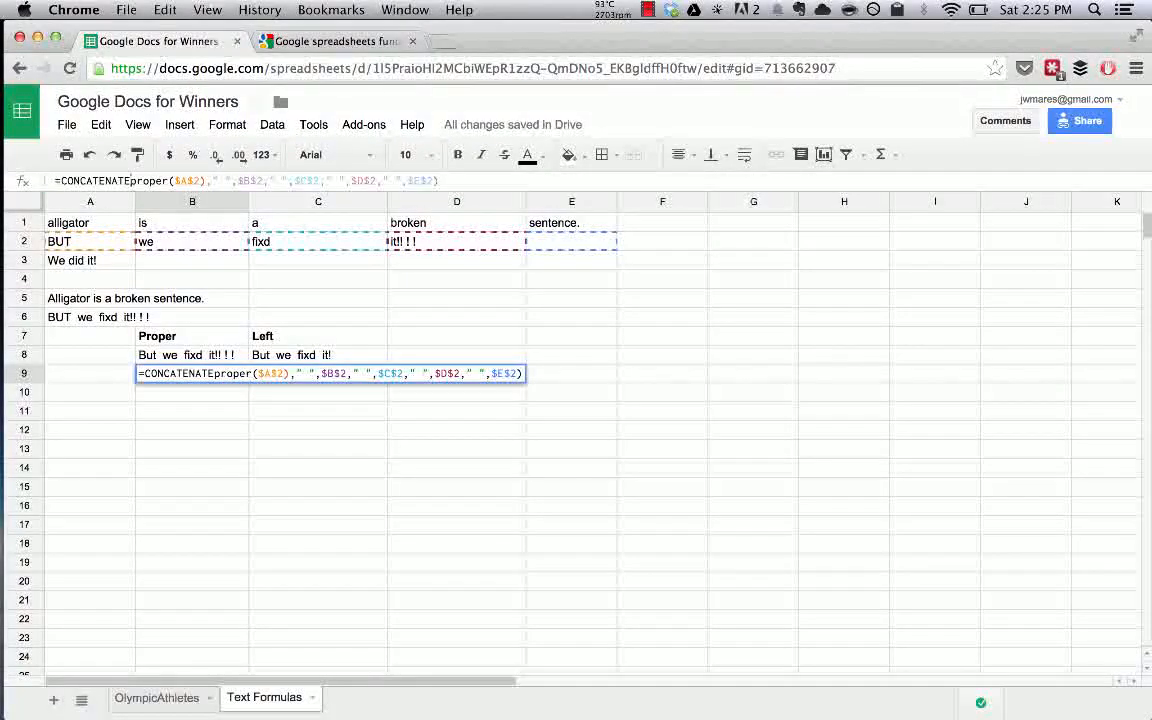
pyautogui.write('(')
pyautogui.press('Return')
pyautogui.press('Up')
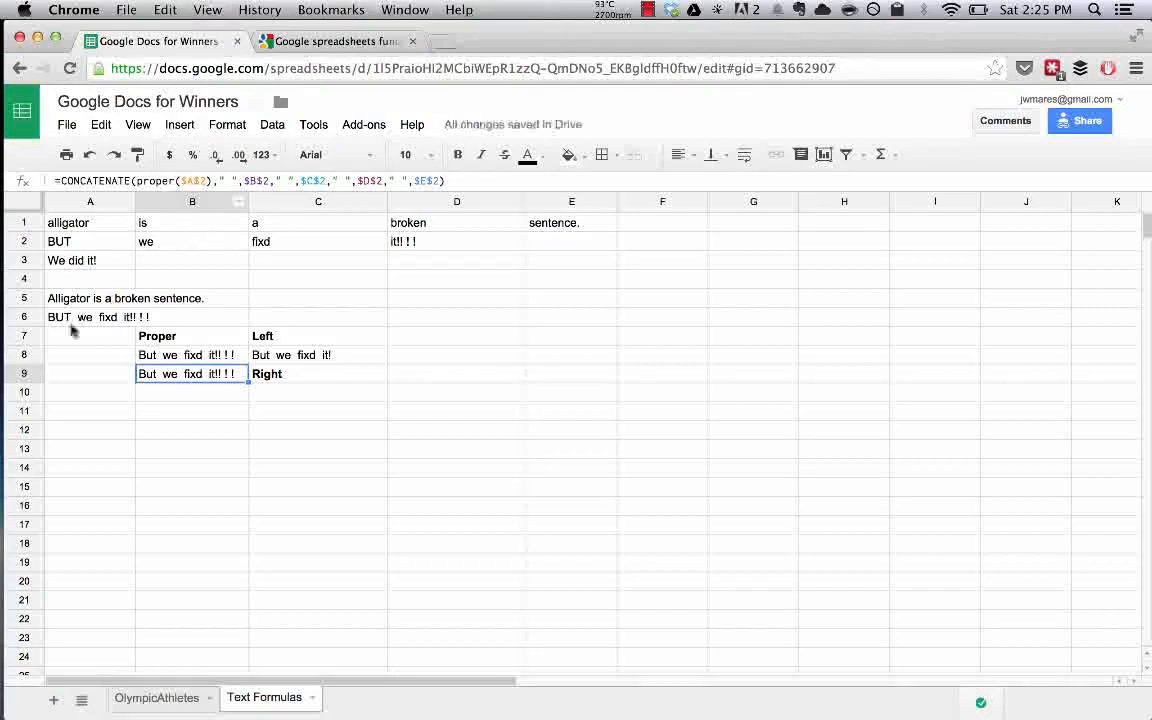
# Change A2 from BUT to NABUT.
pyautogui.click(66, 242)
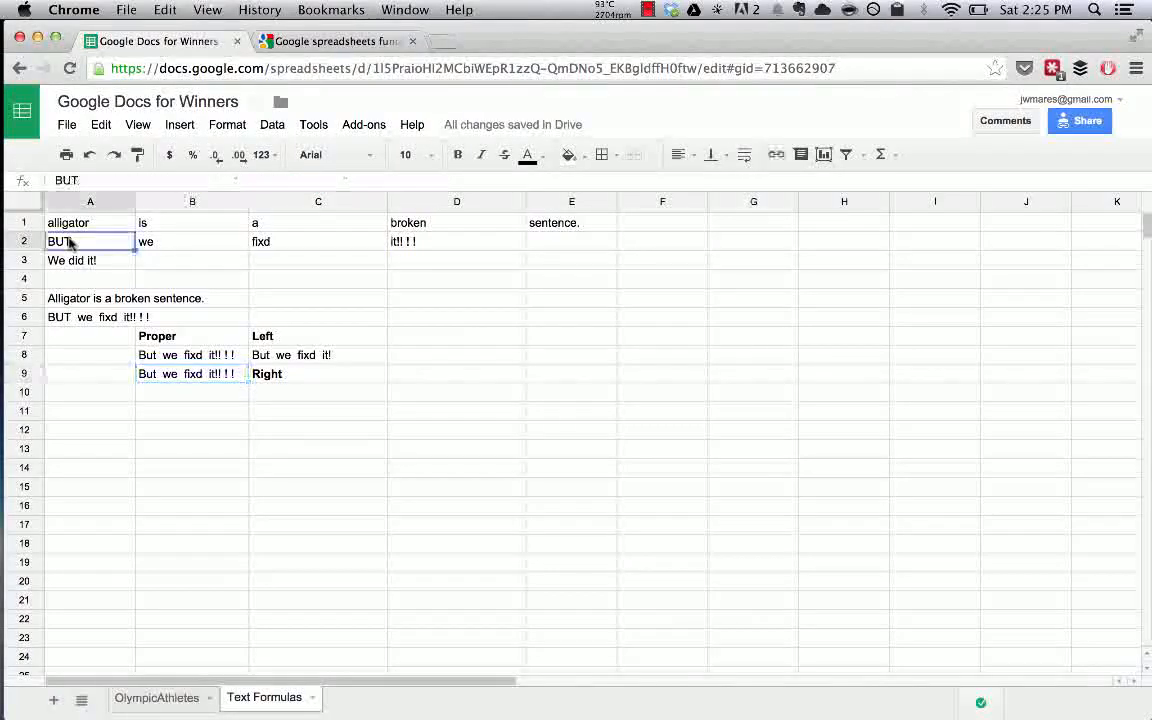
pyautogui.click(56, 180)
pyautogui.write('NA')
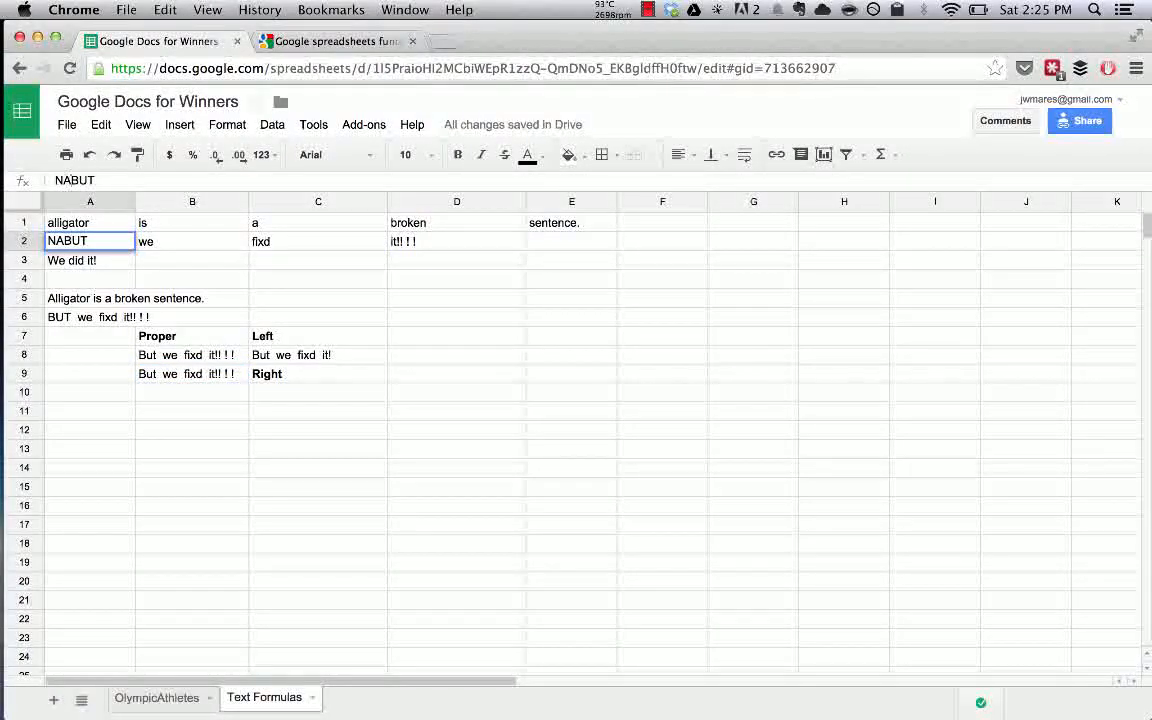
pyautogui.press('Return')
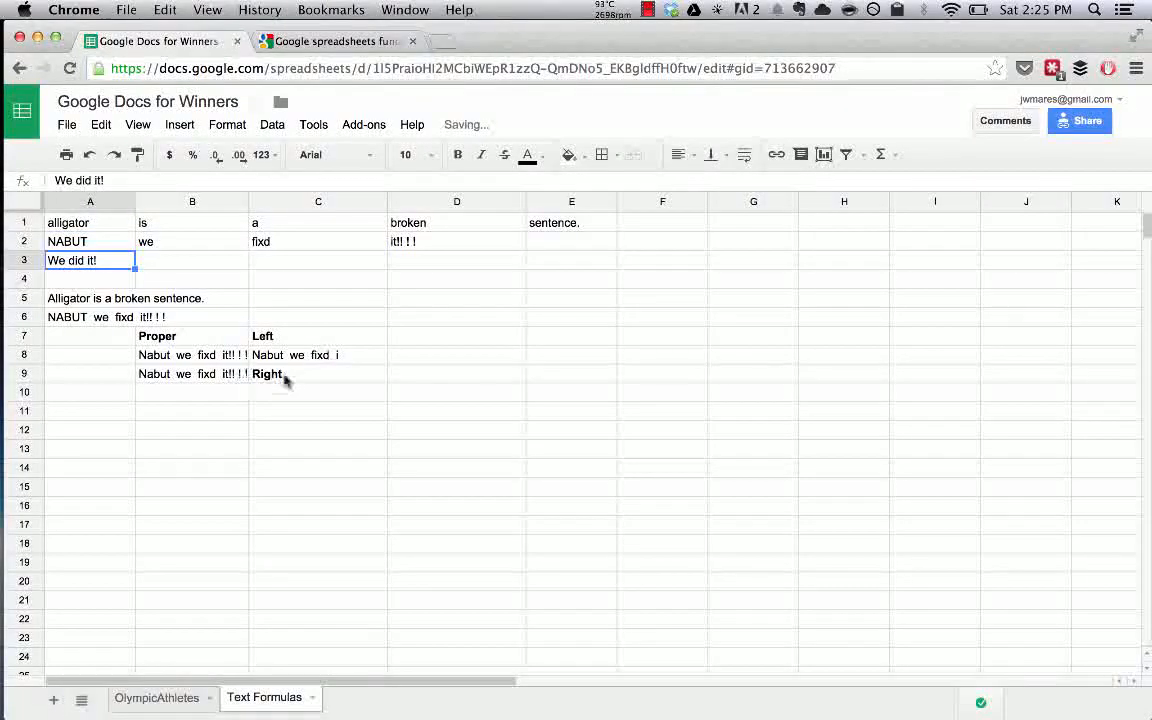
# Move the sentence formula from B9 down to B10.
pyautogui.click(291, 377)
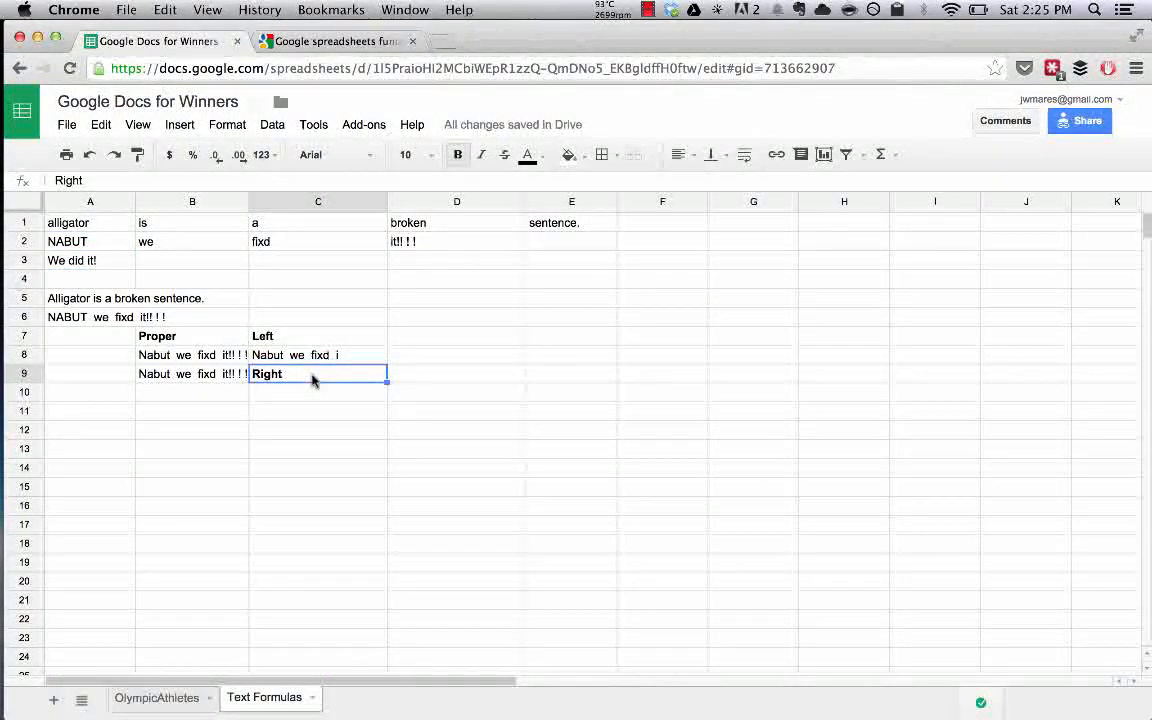
pyautogui.click(193, 378)
pyautogui.moveTo(193, 382); pyautogui.dragTo(193, 396)
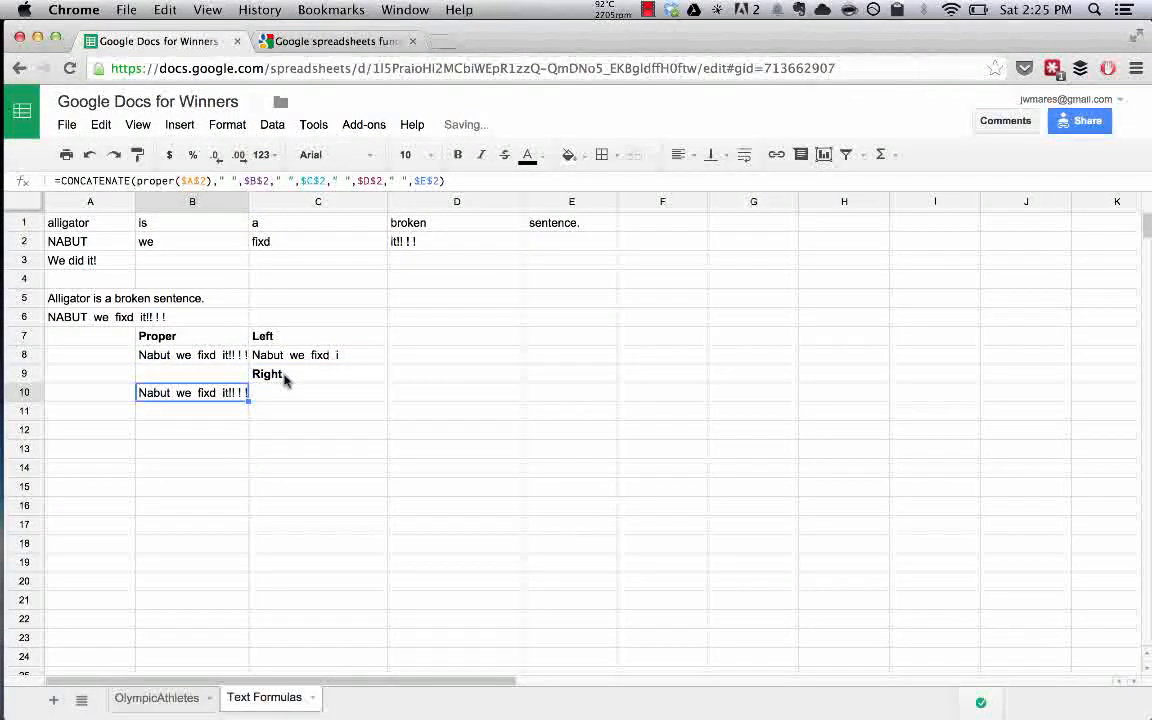
# Enter =RIGHT(B10,18) in C10 under the Right heading.
pyautogui.click(307, 398)
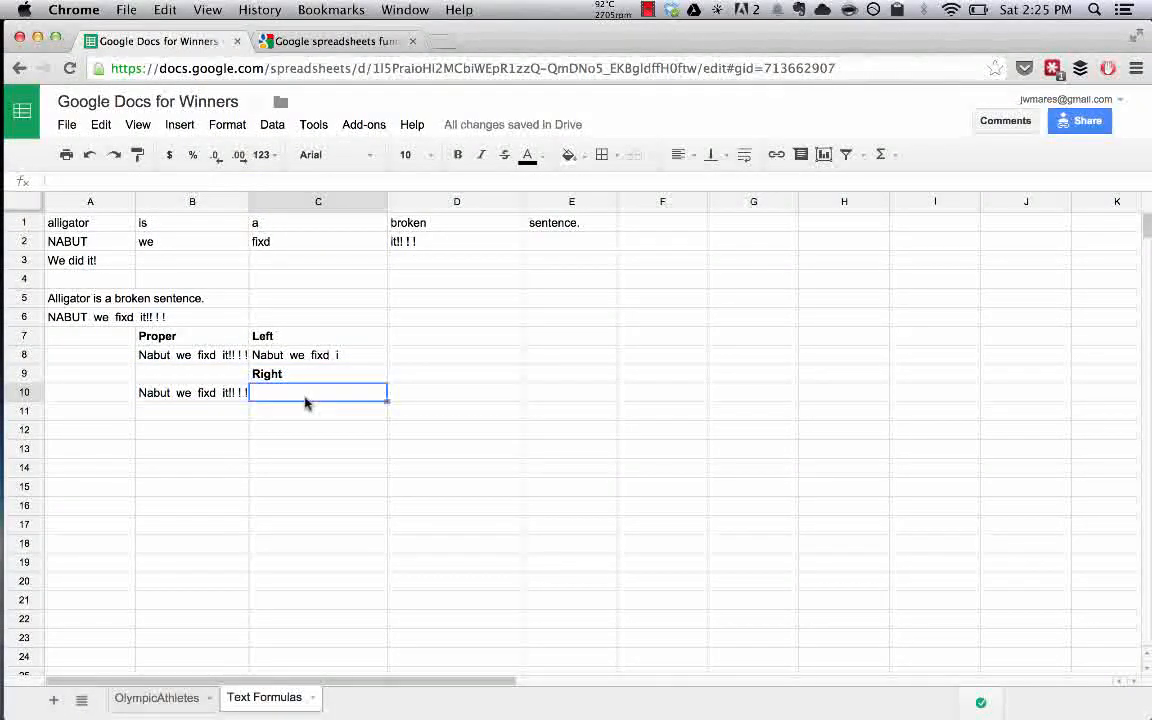
pyautogui.write('=')
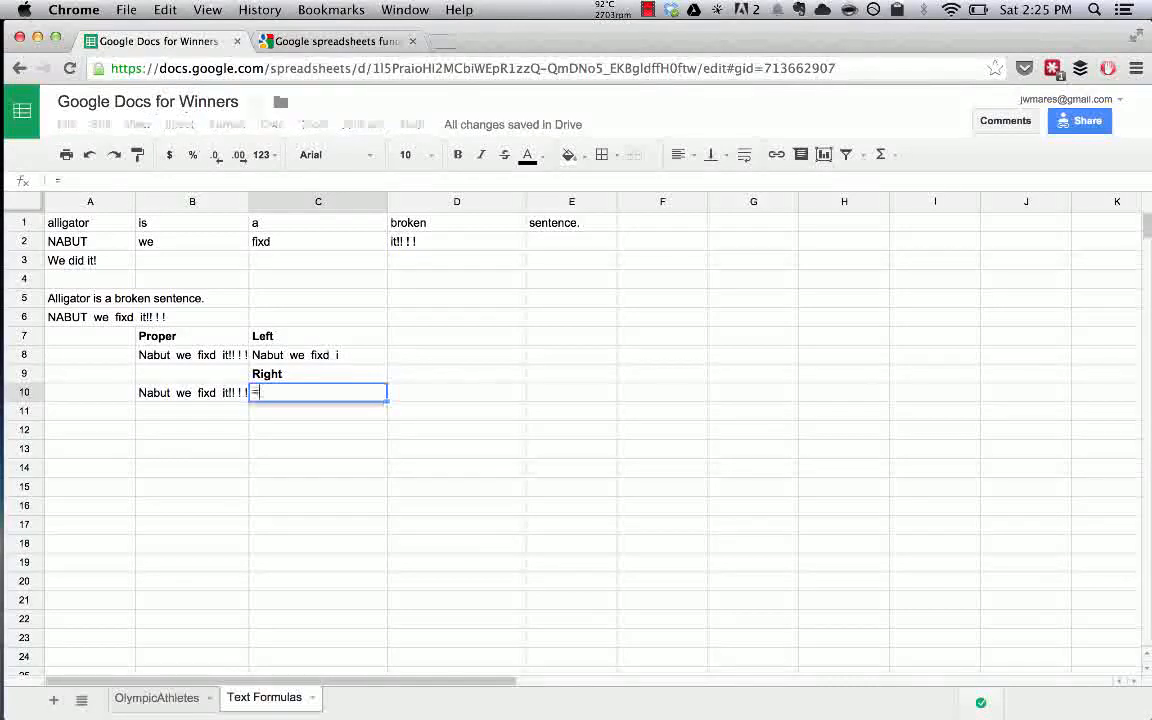
pyautogui.write('right(')
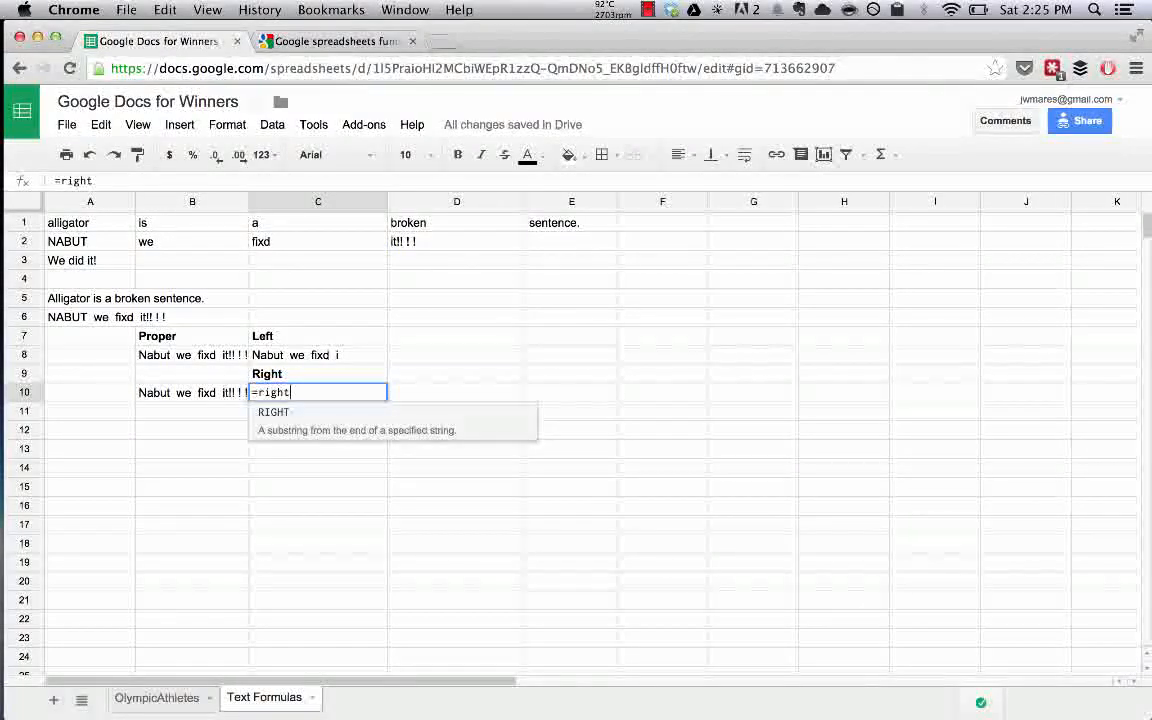
pyautogui.click(204, 393)
pyautogui.write(',')
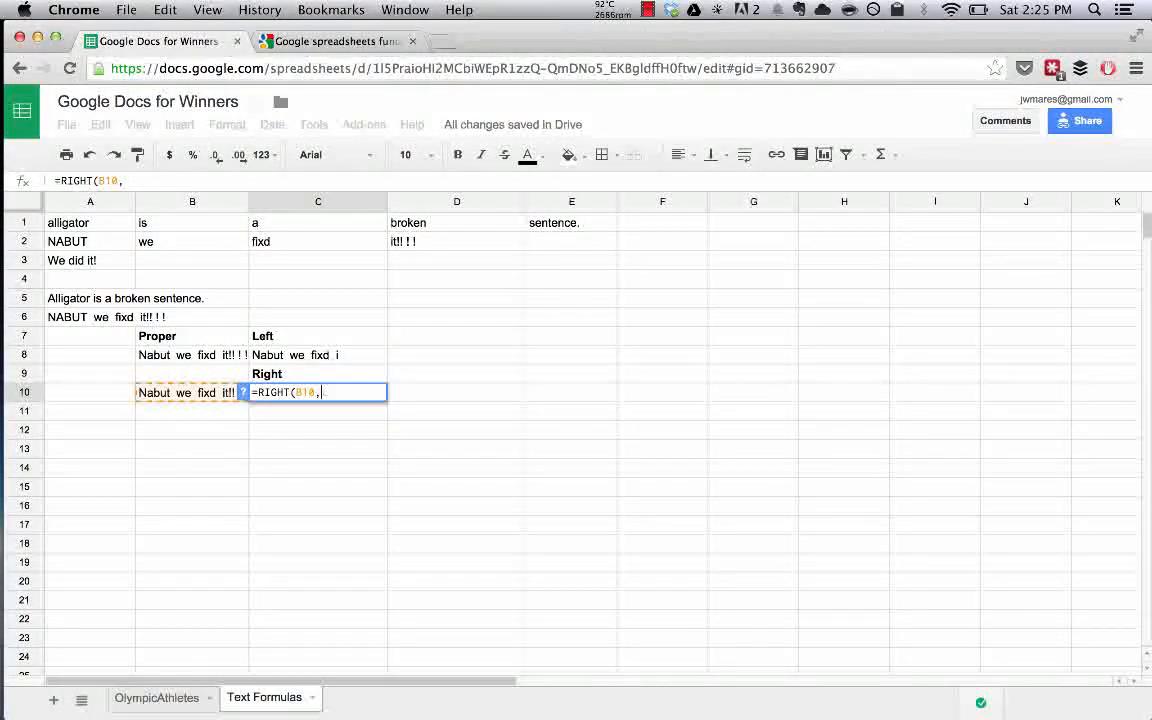
pyautogui.write('18')
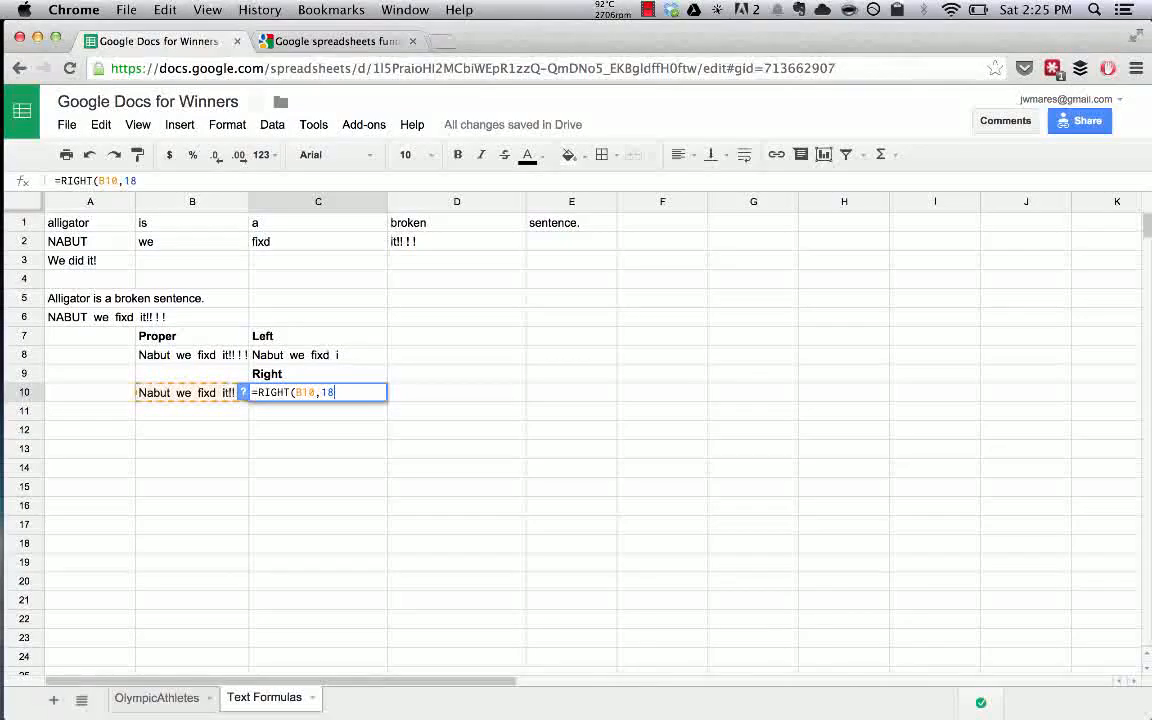
pyautogui.write(')')
pyautogui.press('Return')
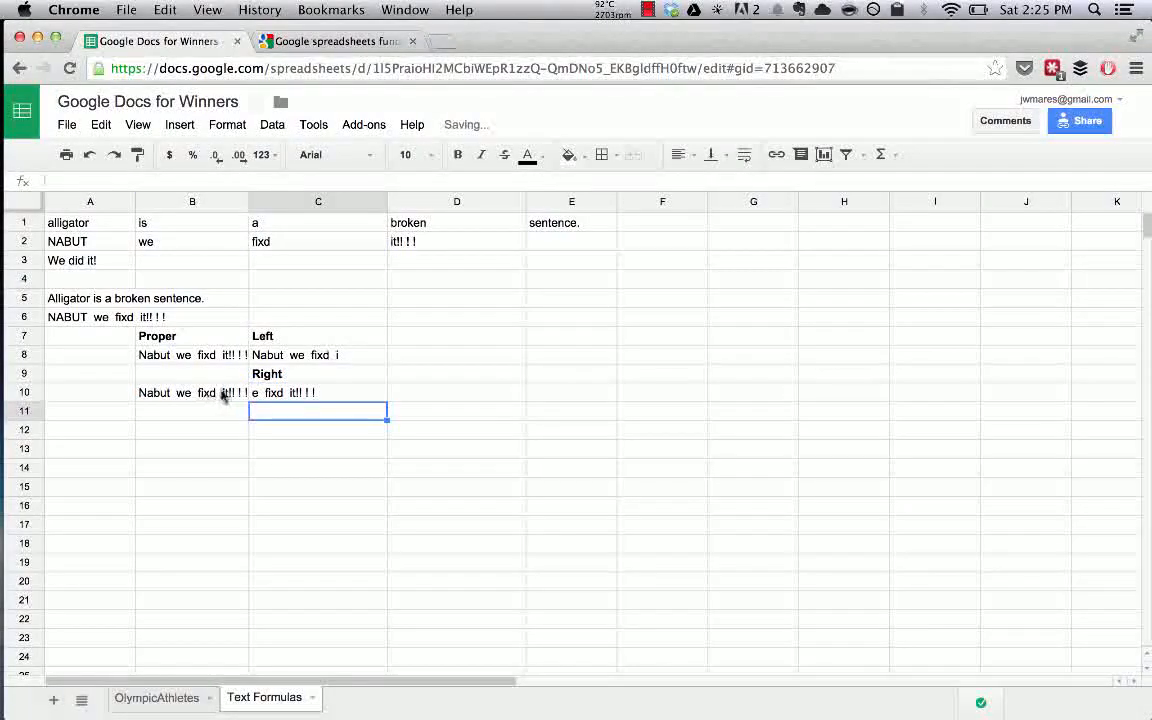
# Adjust C10's character count to 26, then 24, to show 'but we fixd it!! ! !'.
pyautogui.click(287, 394)
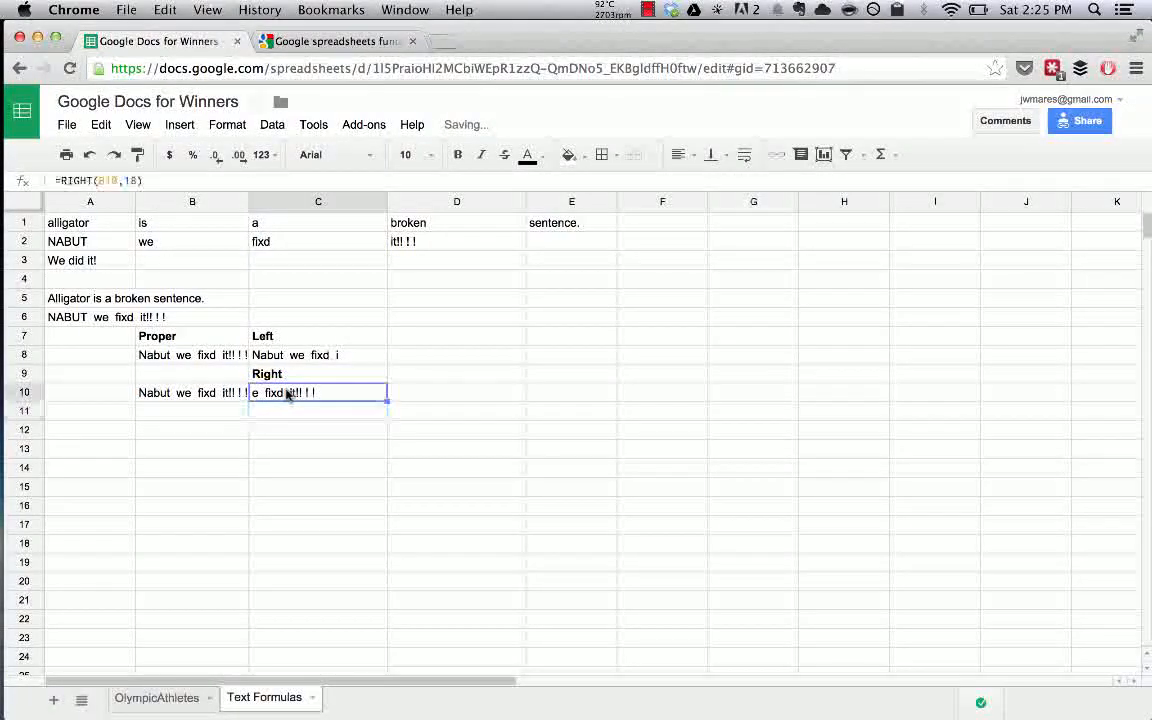
pyautogui.click(137, 178)
pyautogui.press('BackSpace')
pyautogui.press('BackSpace')
pyautogui.write('26')
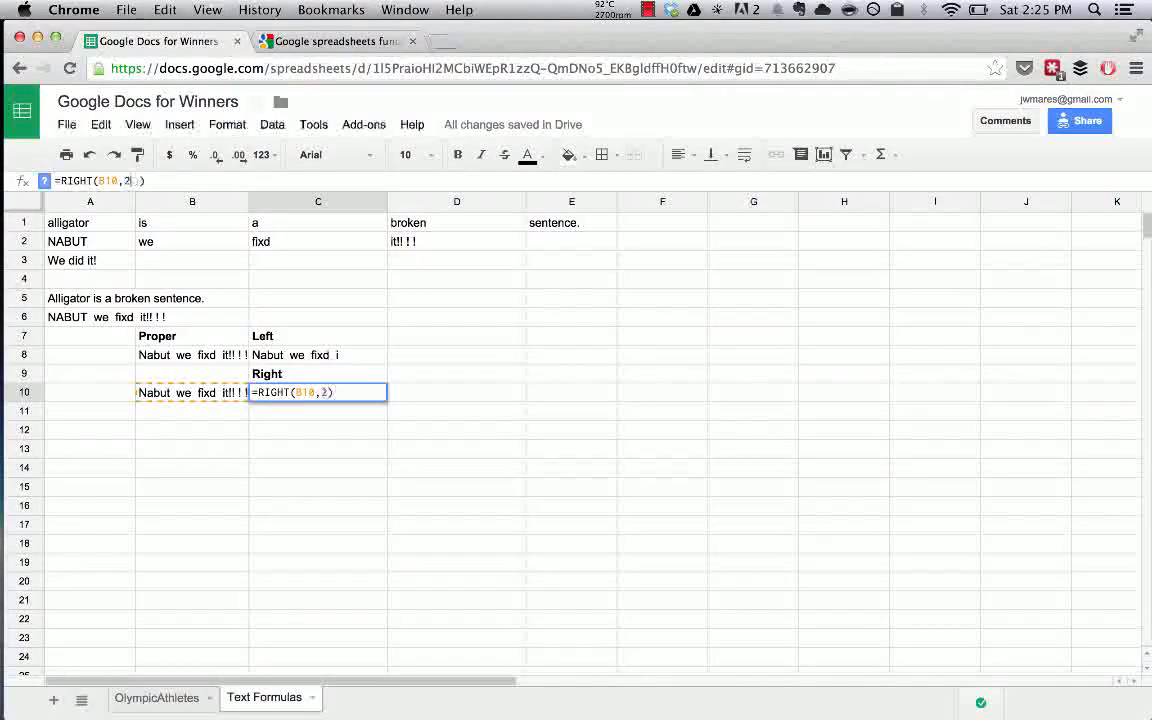
pyautogui.press('Return')
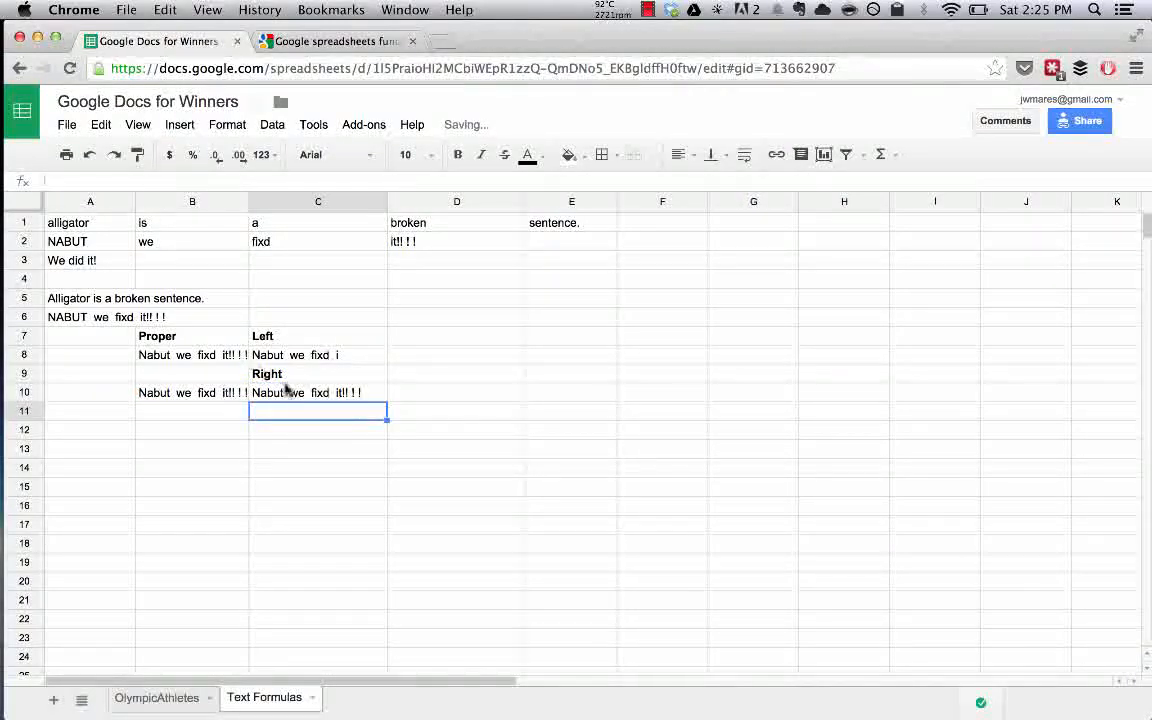
pyautogui.click(290, 393)
pyautogui.click(130, 178)
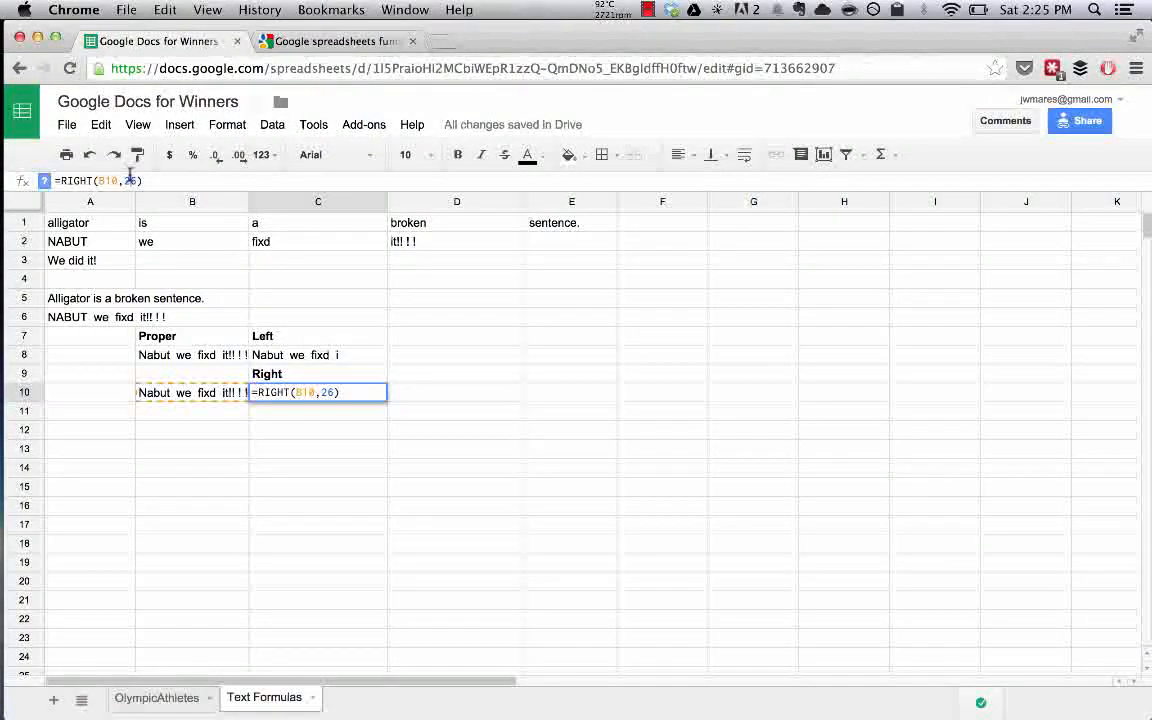
pyautogui.write('3')
pyautogui.press('Return')
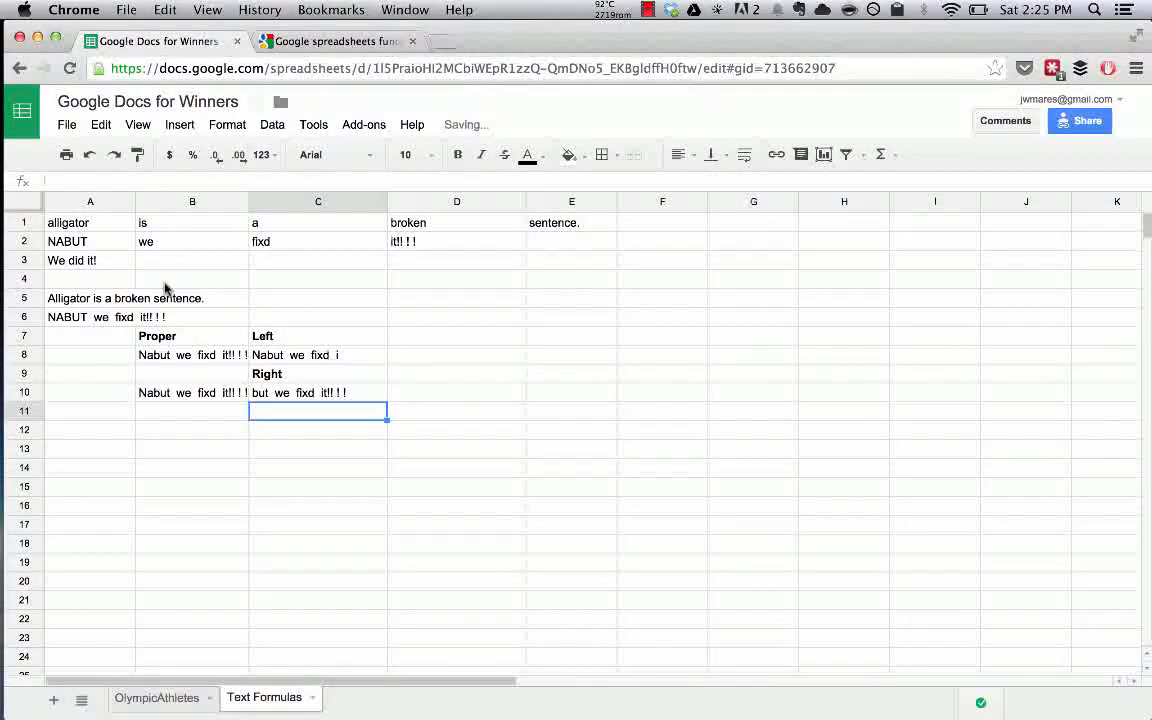